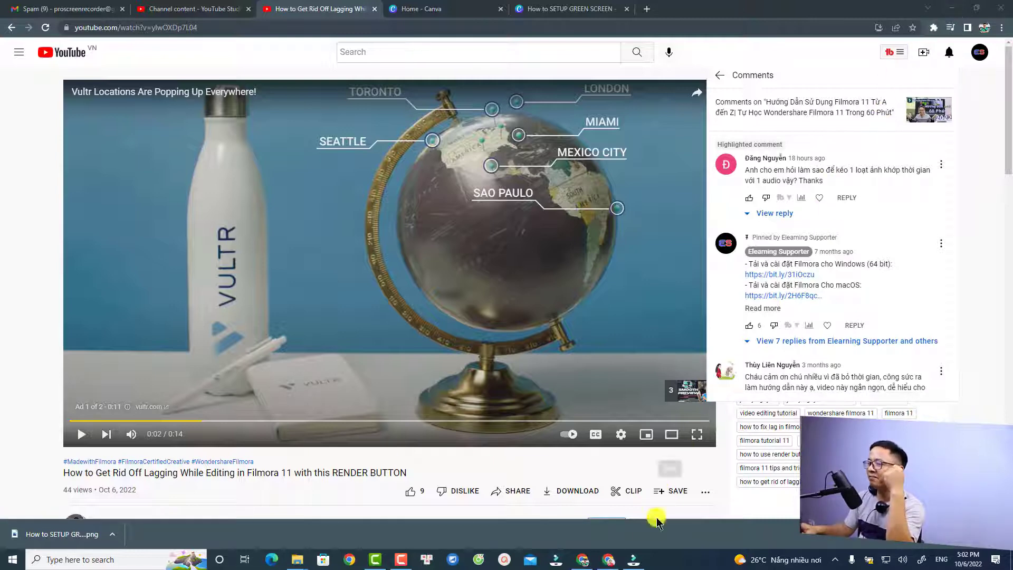
Switch from the browser to Wondershare Filmora and start Auto Beat Sync
left_click(956, 9)
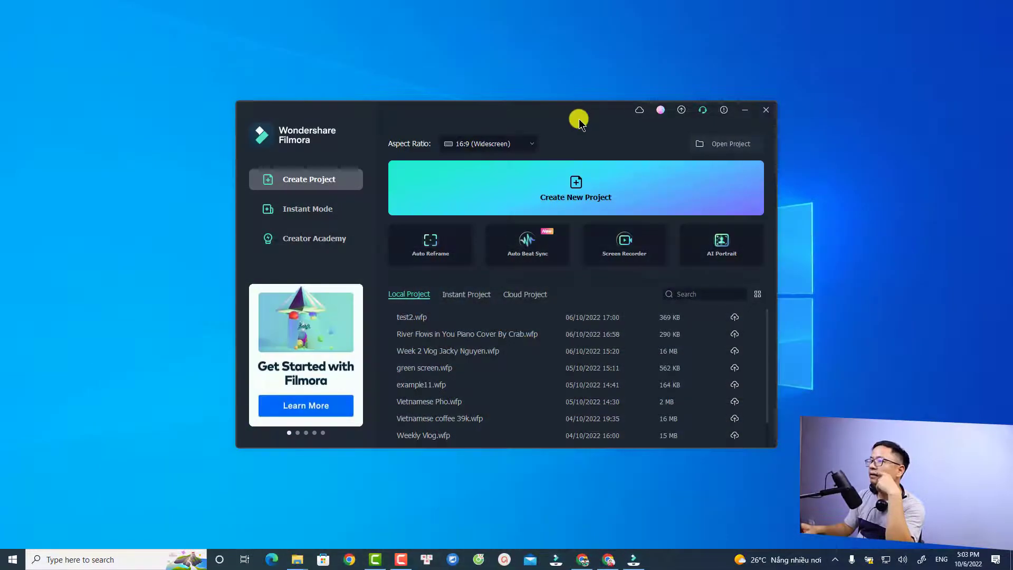
left_click_drag(569, 112, 606, 59)
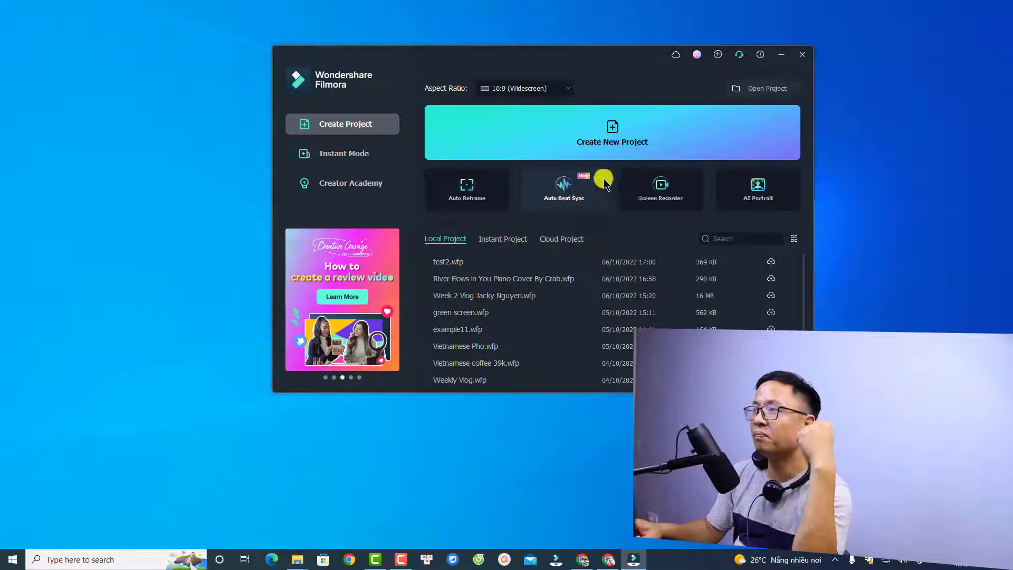
left_click(561, 195)
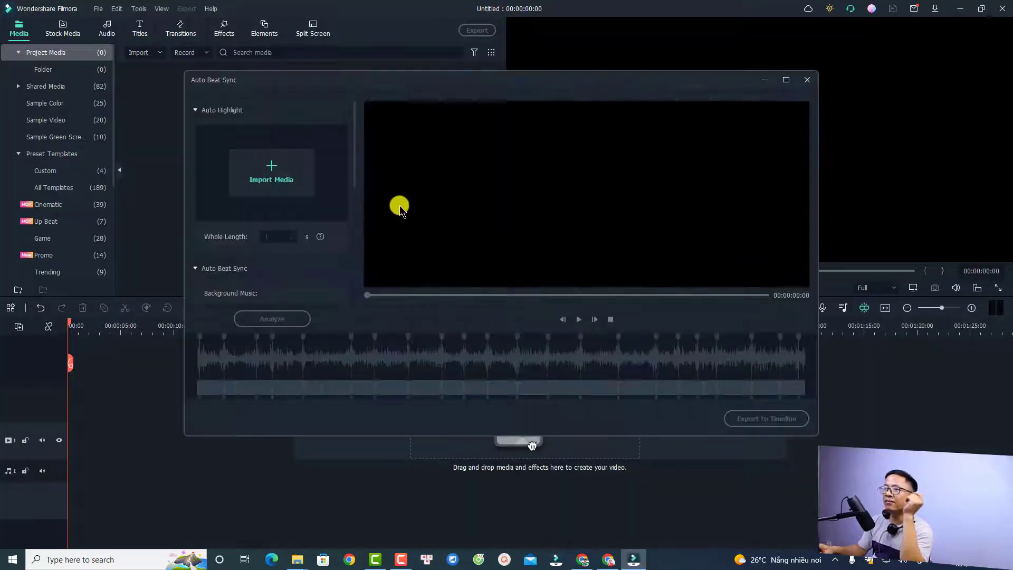
Import seven Downloads images into Auto Highlight, from How to SETUP GREEN SCREEN (1) through How To (3)
left_click(273, 167)
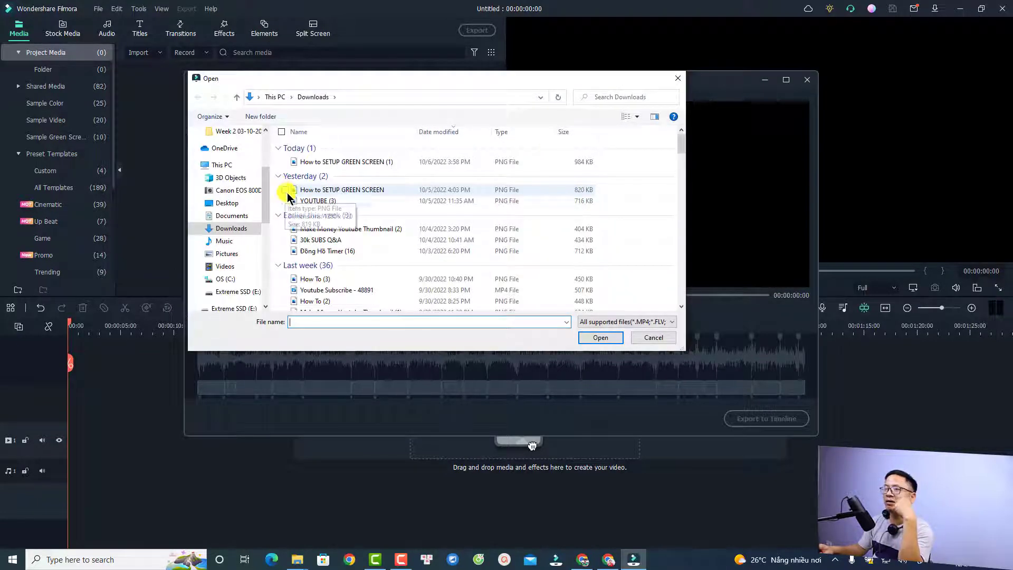
left_click(284, 162)
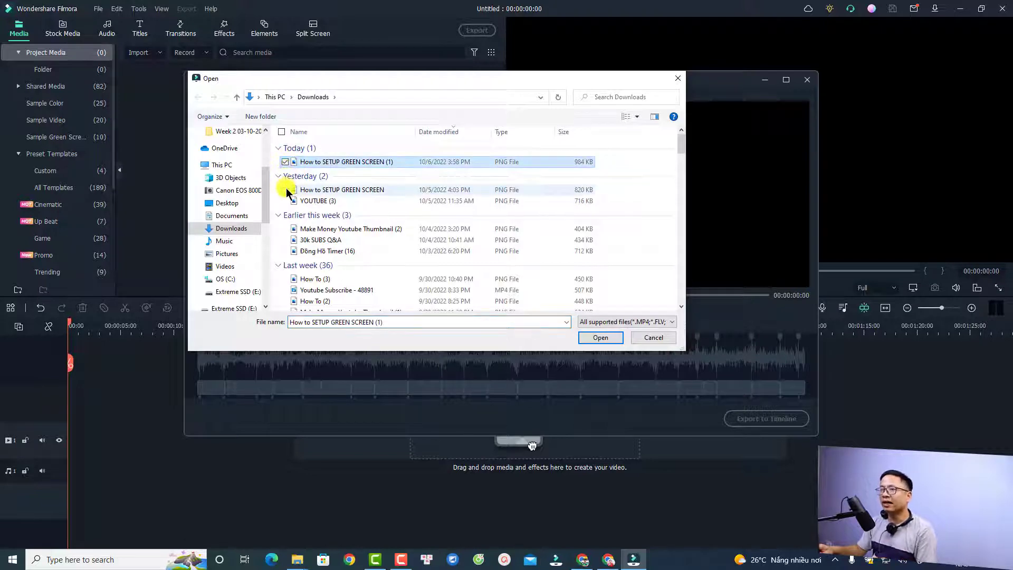
left_click(285, 189)
left_click(285, 200)
left_click(284, 229)
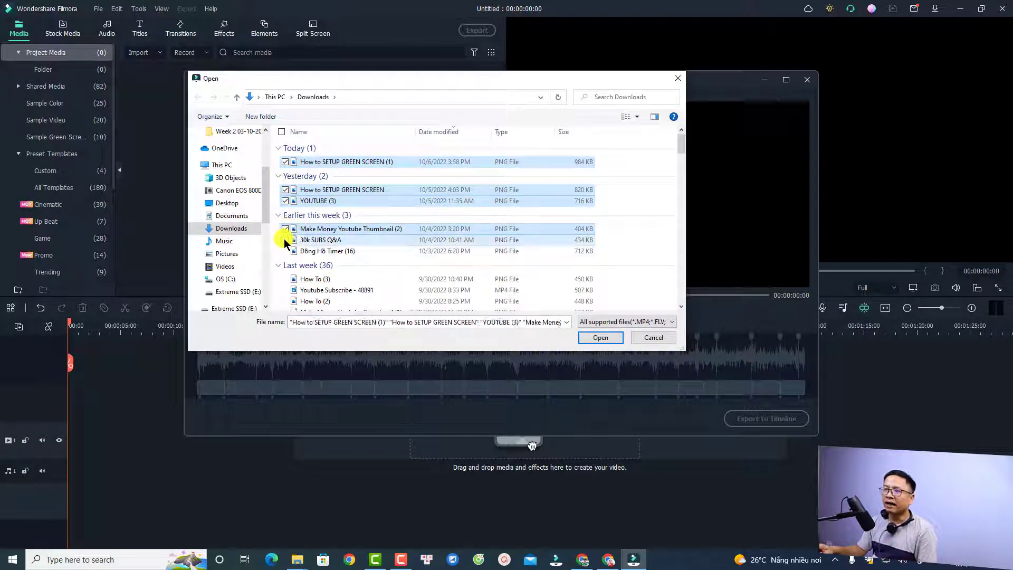
left_click(285, 239)
left_click(285, 250)
left_click(285, 279)
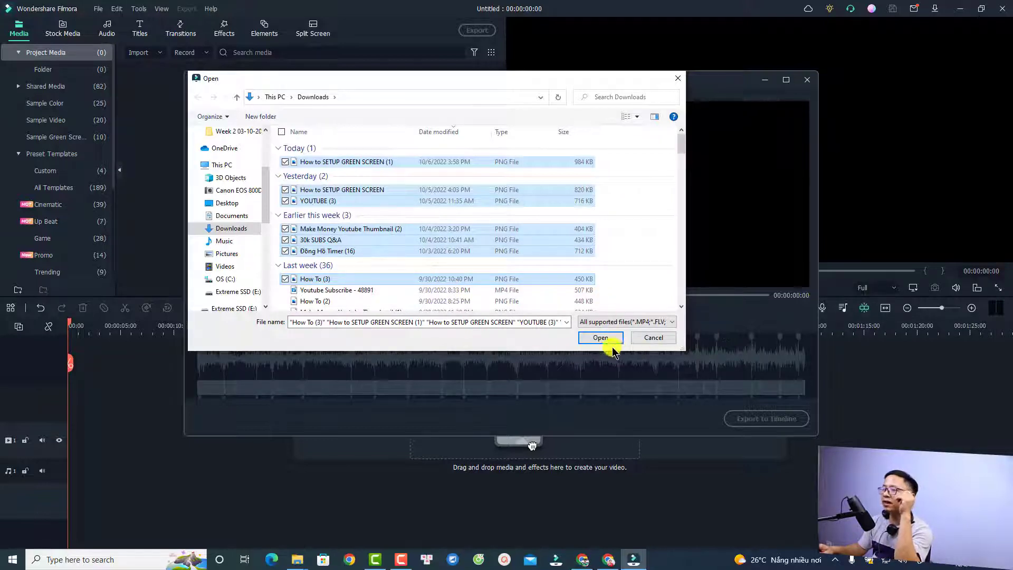
left_click(600, 337)
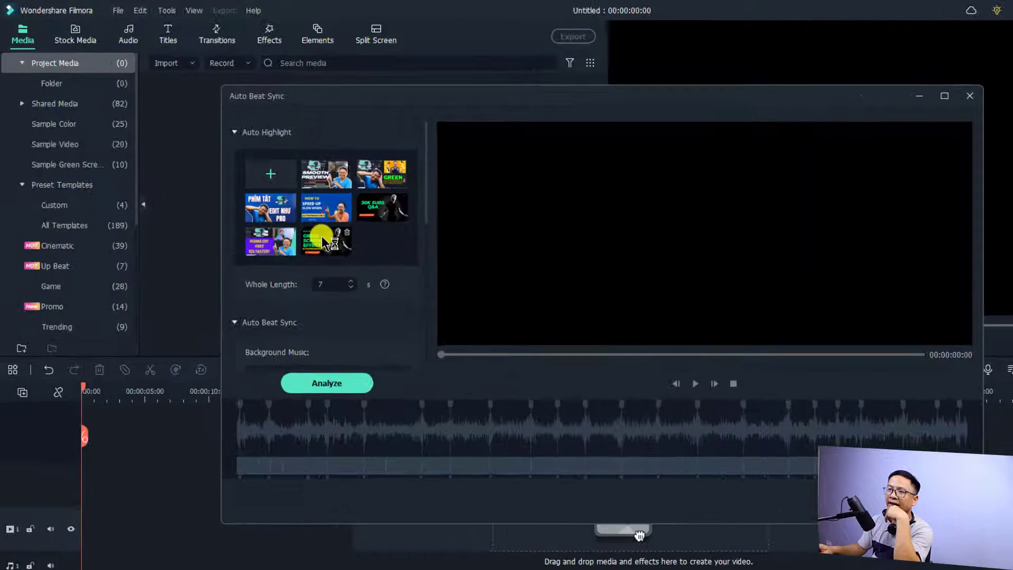
Set the whole length of the Auto Highlight media to 7 s
left_click(327, 284)
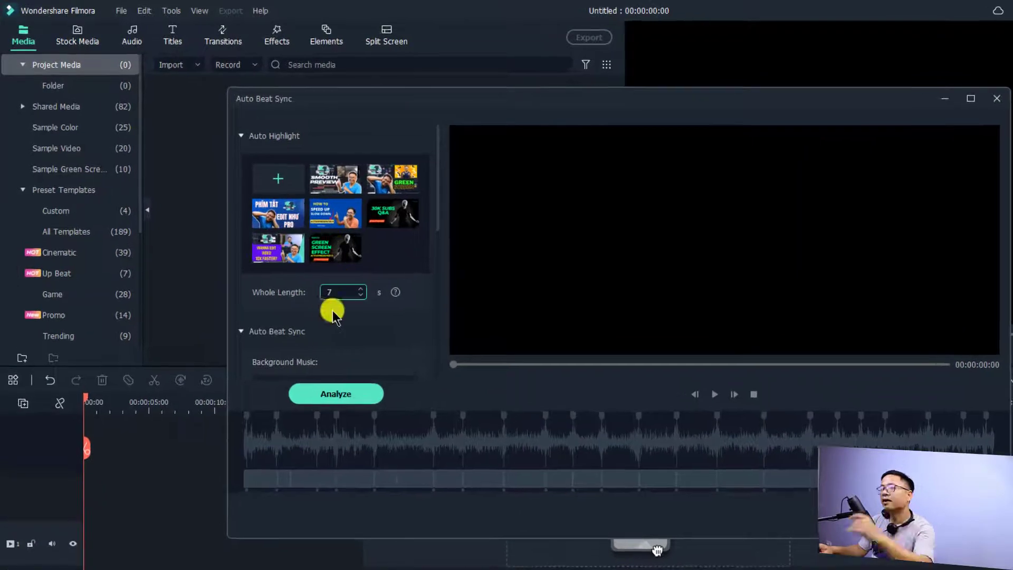
type("7")
left_click(306, 302)
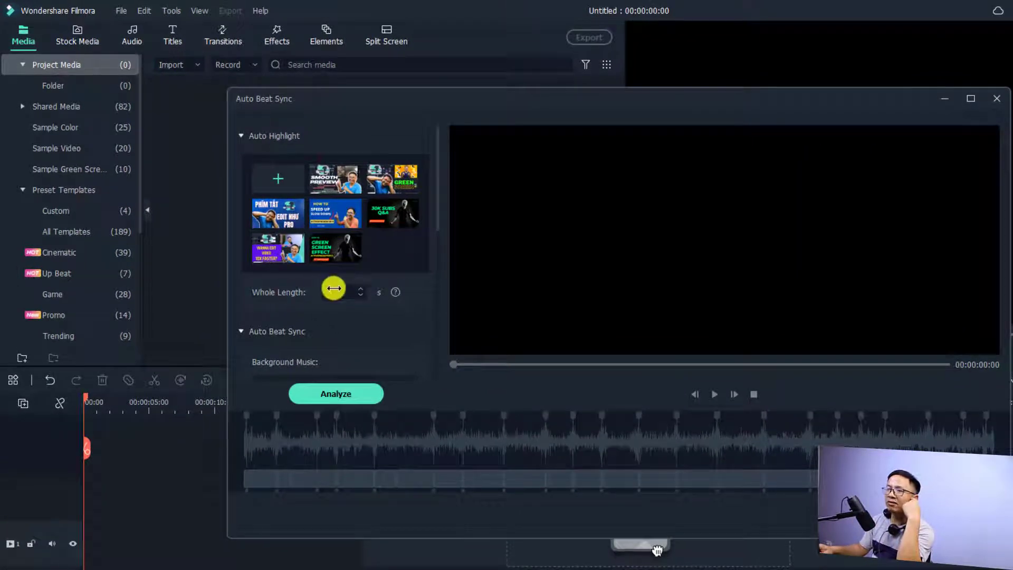
Replace the background music with Sharp Edges - half.cool (2) from the Downloads folder
scroll(324, 327, "down", 3)
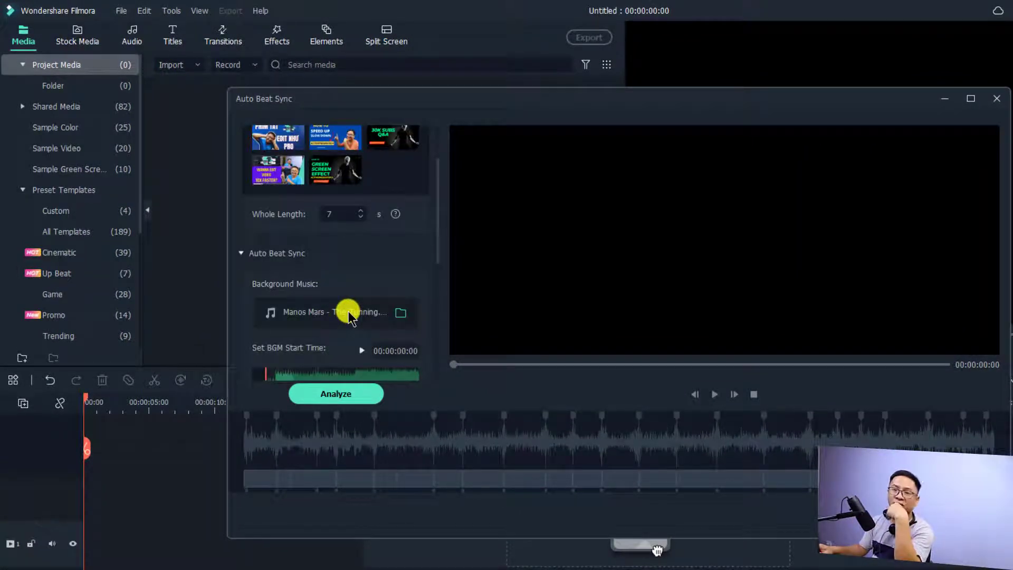
scroll(348, 311, "down", 3)
scroll(354, 263, "down", 2)
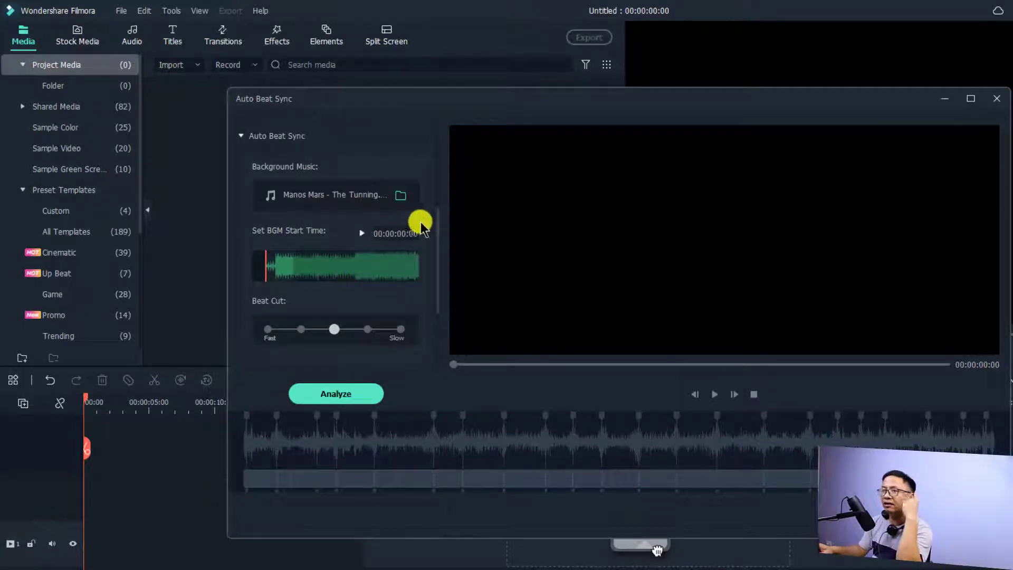
left_click(400, 195)
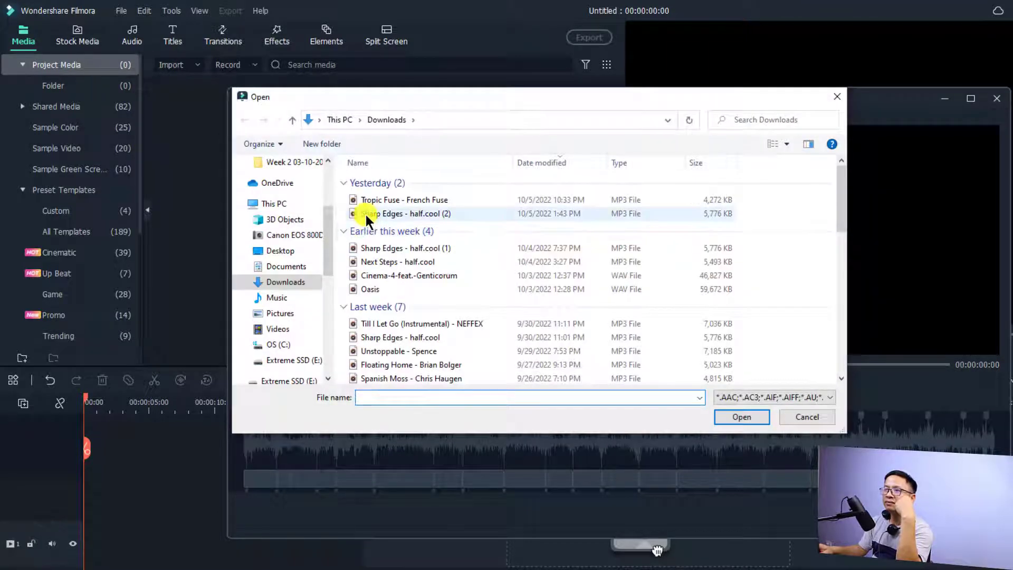
left_click(366, 213)
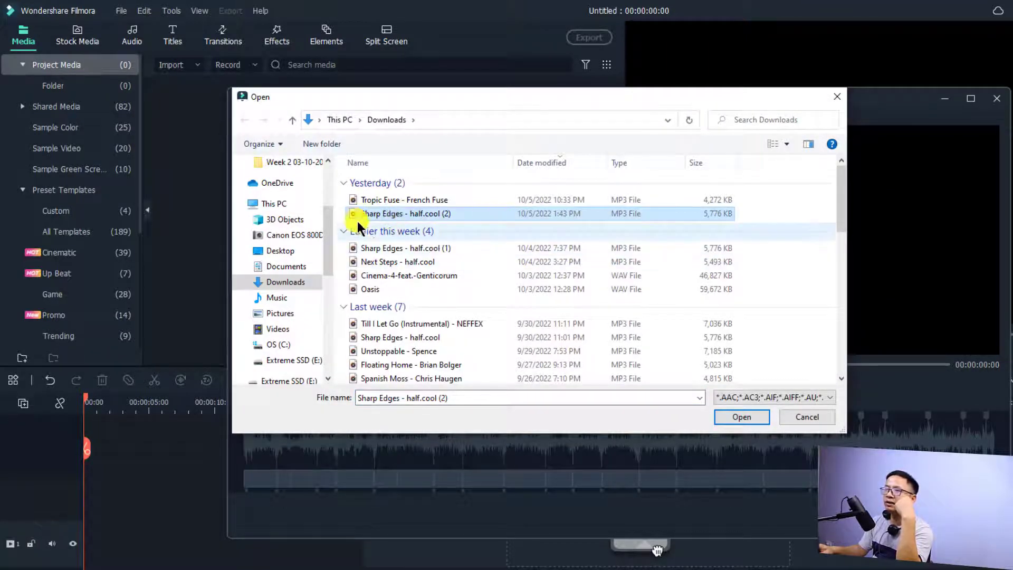
left_click(733, 417)
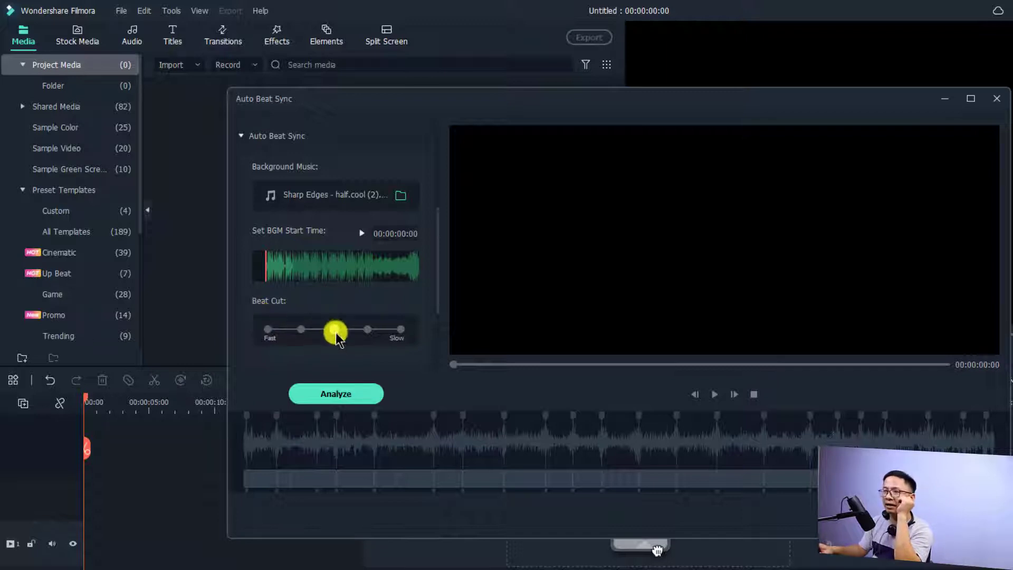
Analyze the media with Beat Cut at its slowest setting and play back the result
left_click_drag(294, 328, 384, 335)
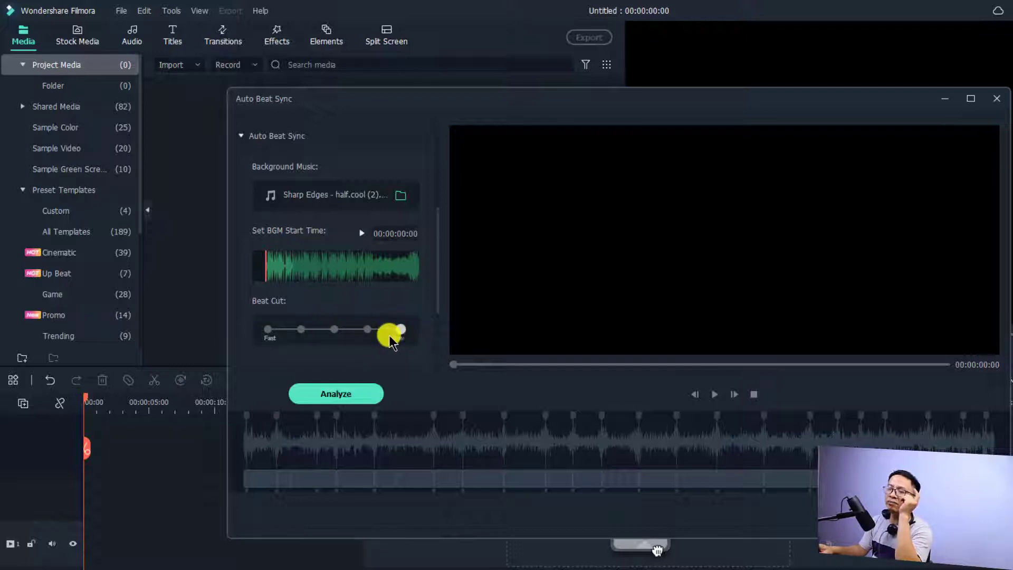
left_click(340, 398)
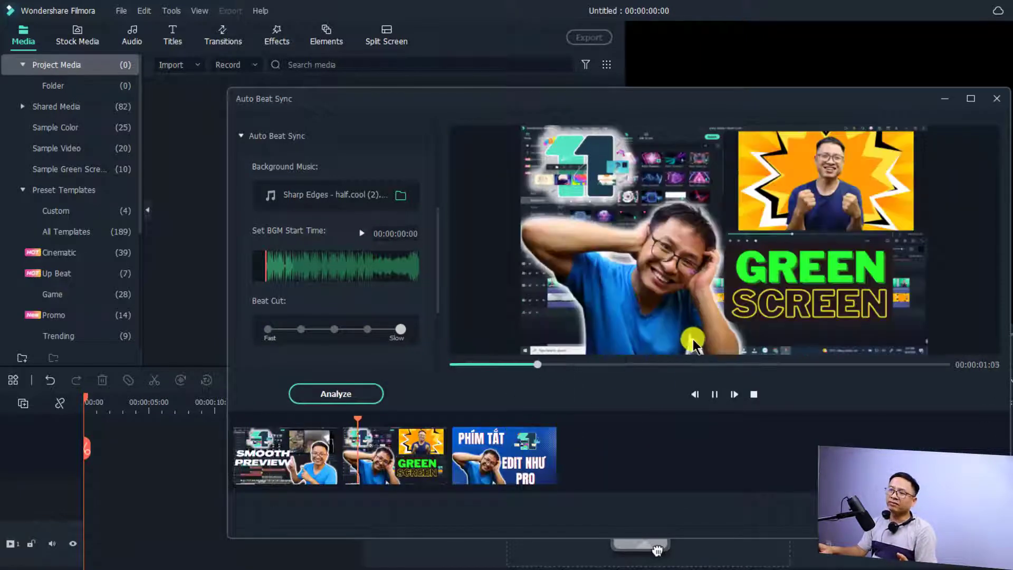
left_click(690, 338)
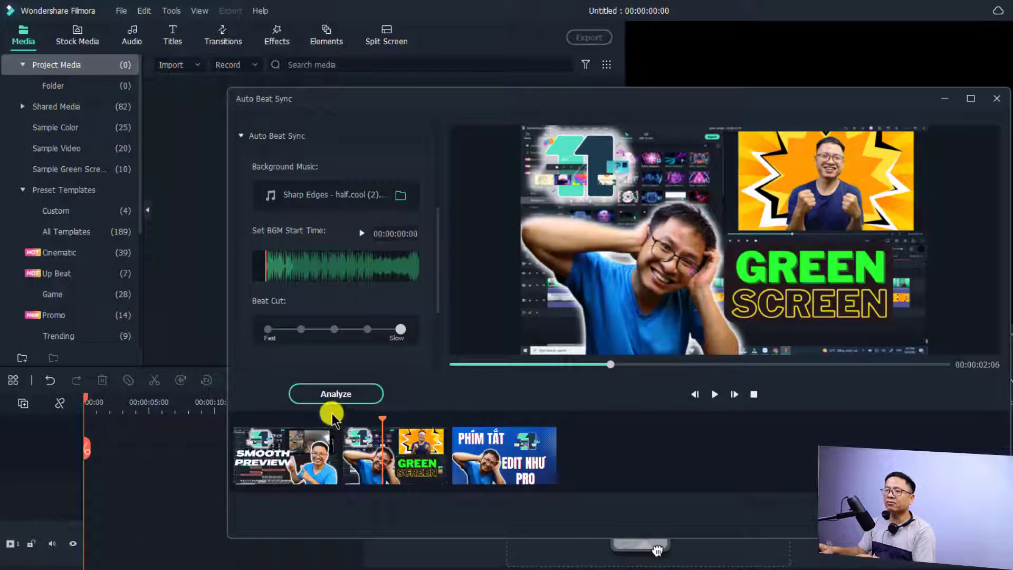
left_click_drag(612, 366, 448, 364)
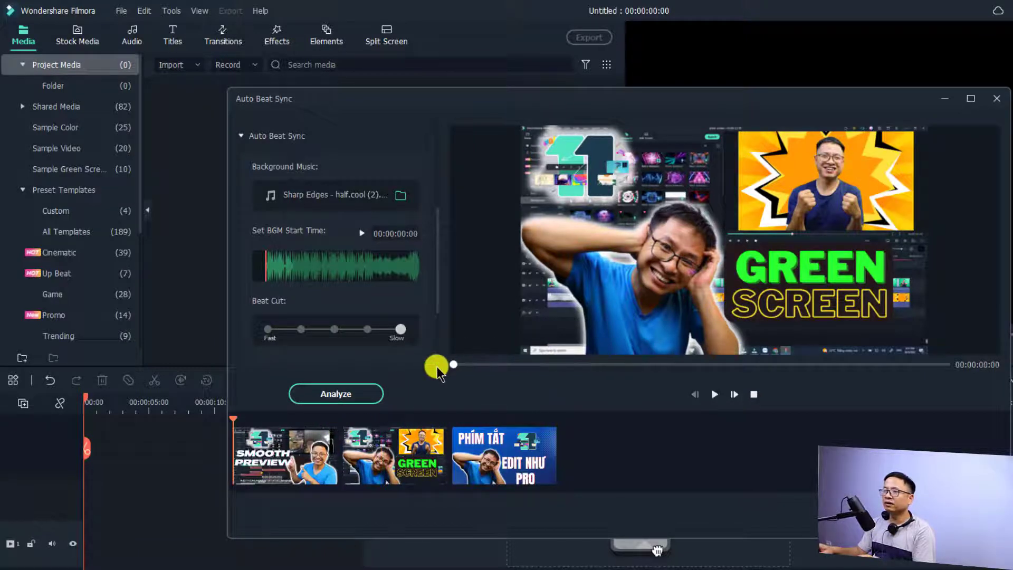
key("space")
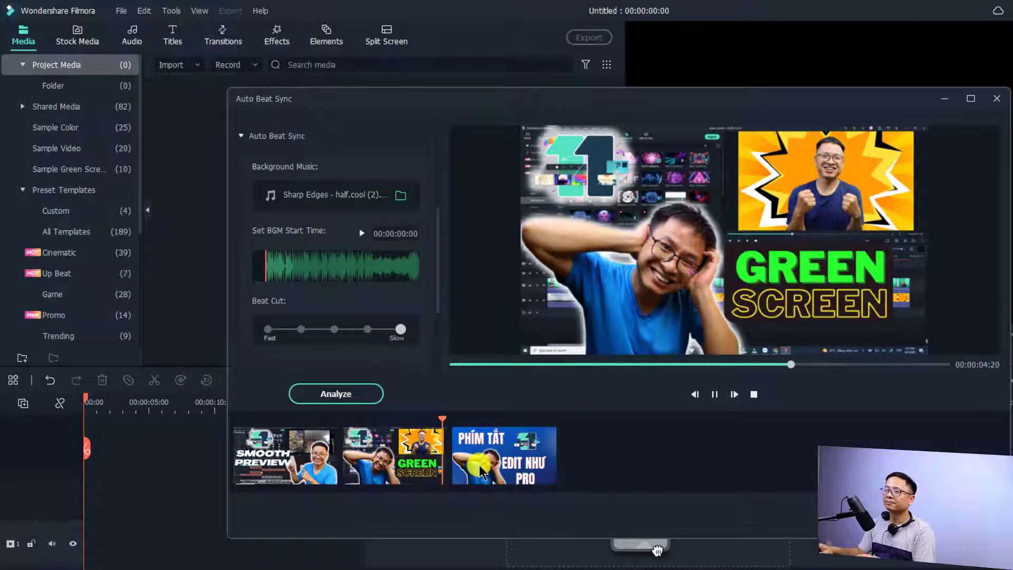
key("space")
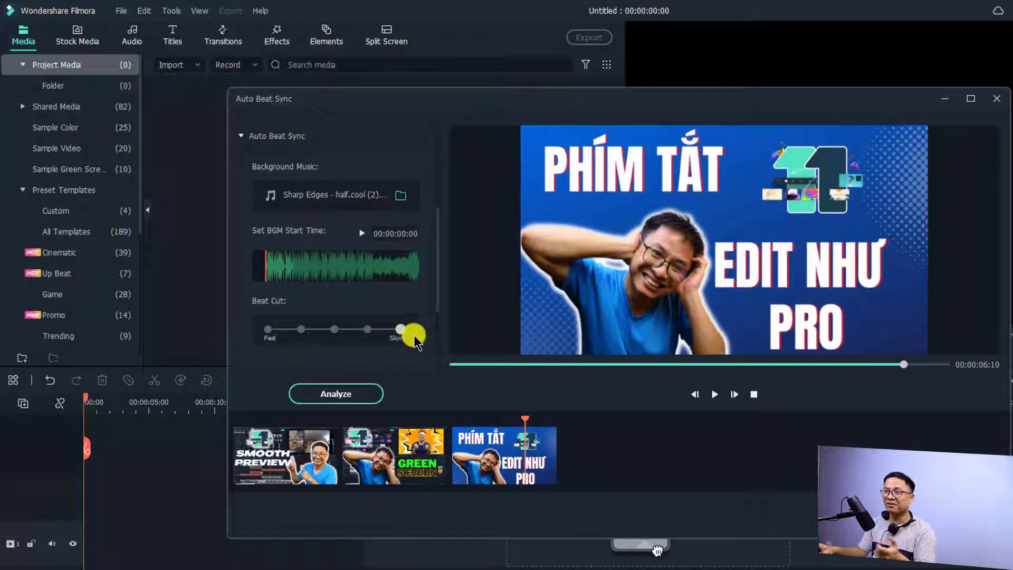
Re-analyze the media with Beat Cut at its fastest setting and export the result to the timeline
left_click_drag(402, 327, 280, 343)
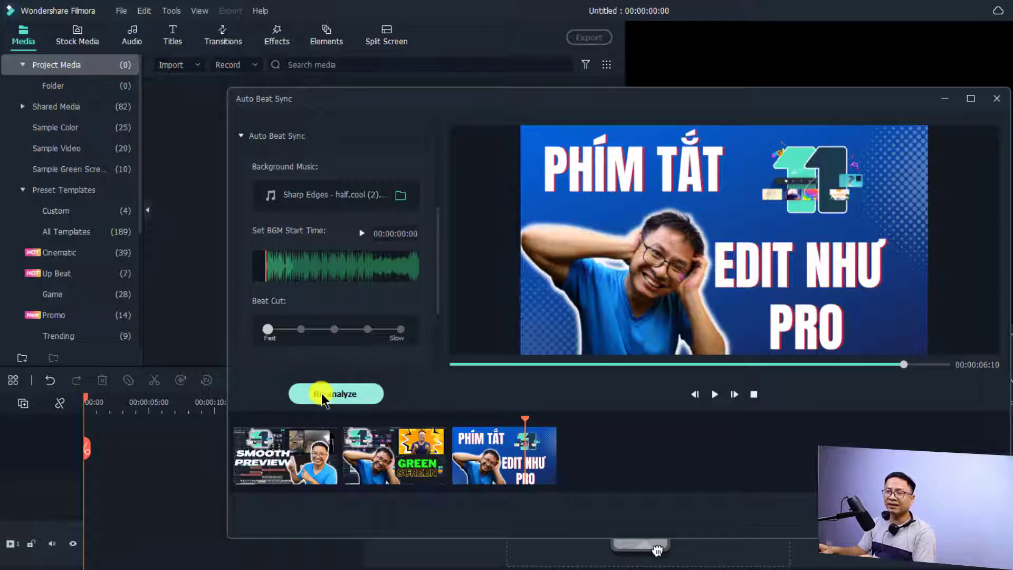
left_click(323, 395)
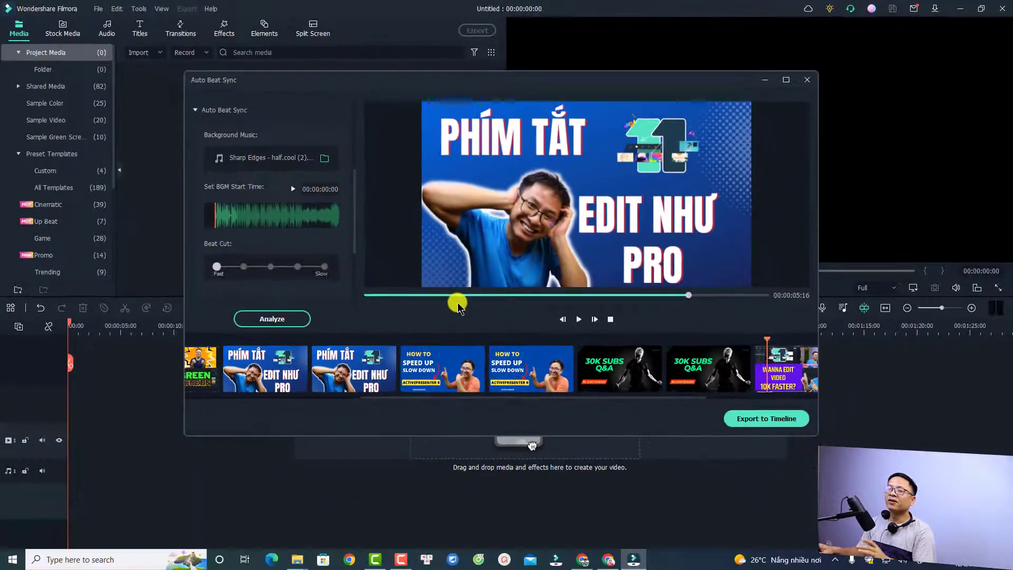
key("space")
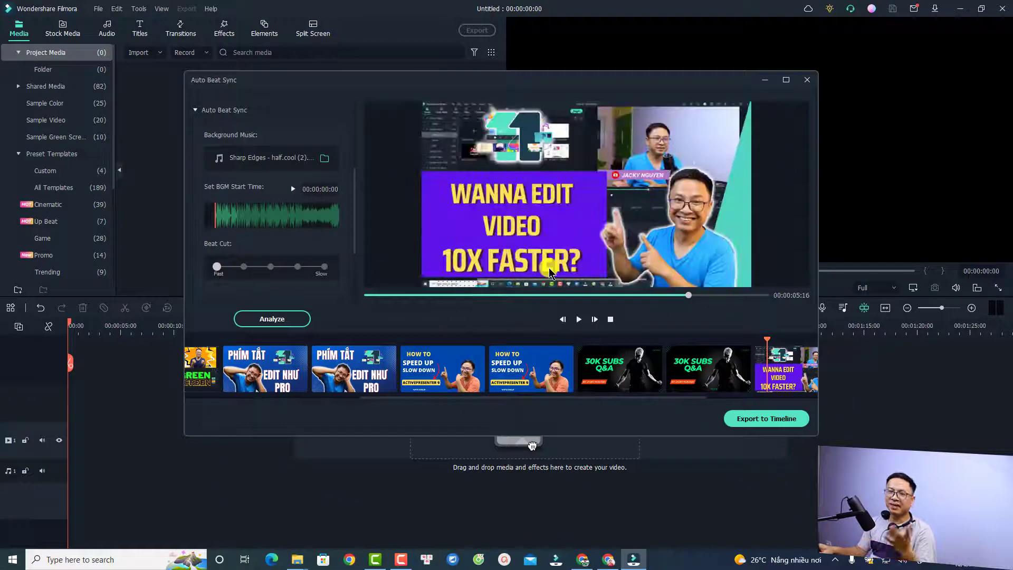
left_click(758, 425)
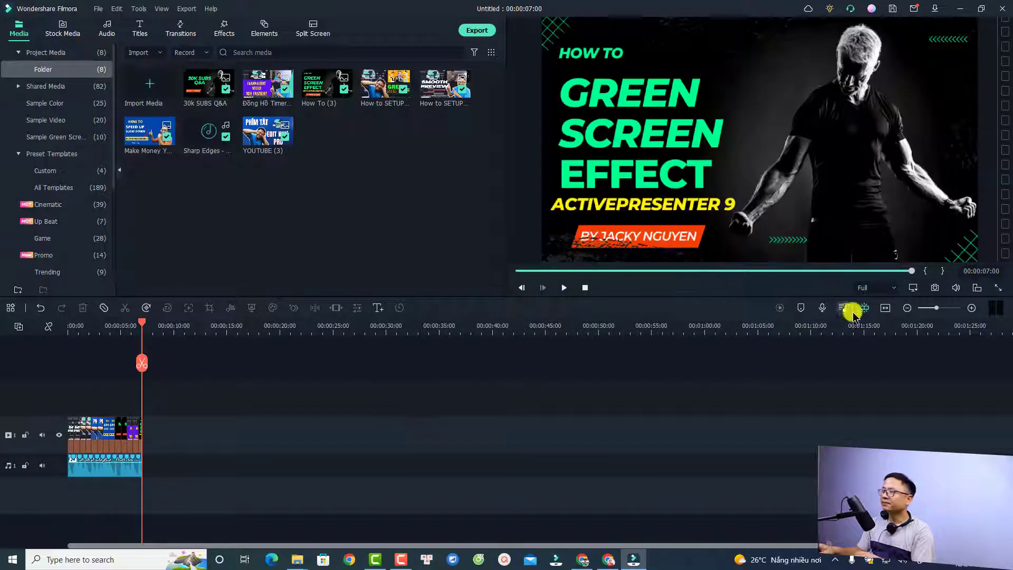
Fit the exported sequence to the timeline width and play it from the start
left_click(886, 308)
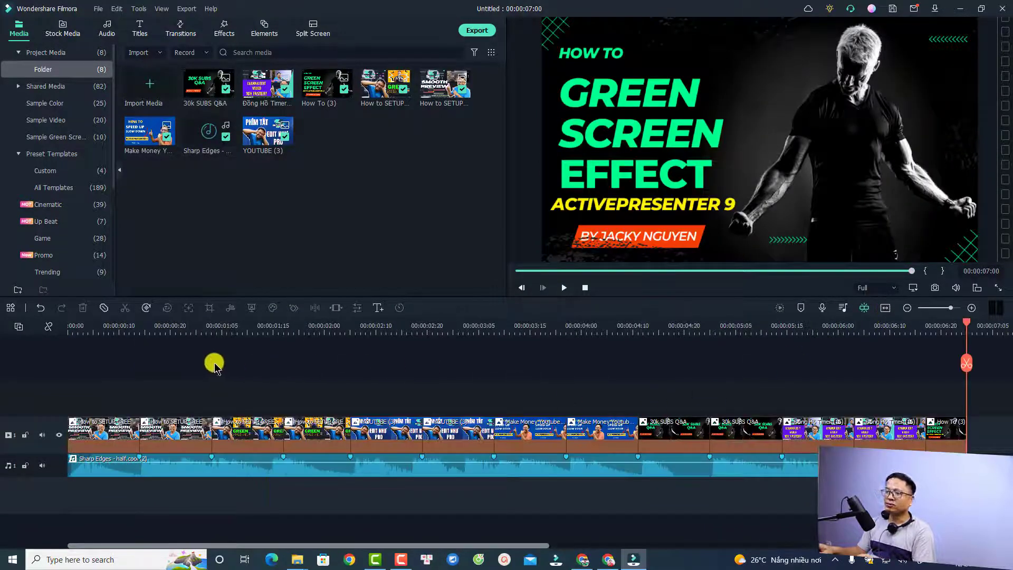
left_click(69, 327)
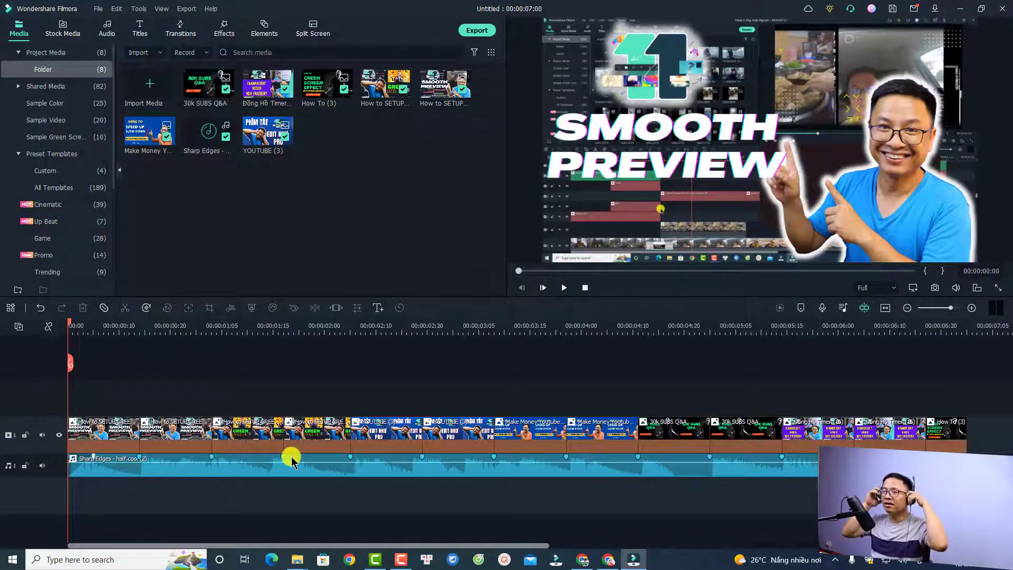
key("space")
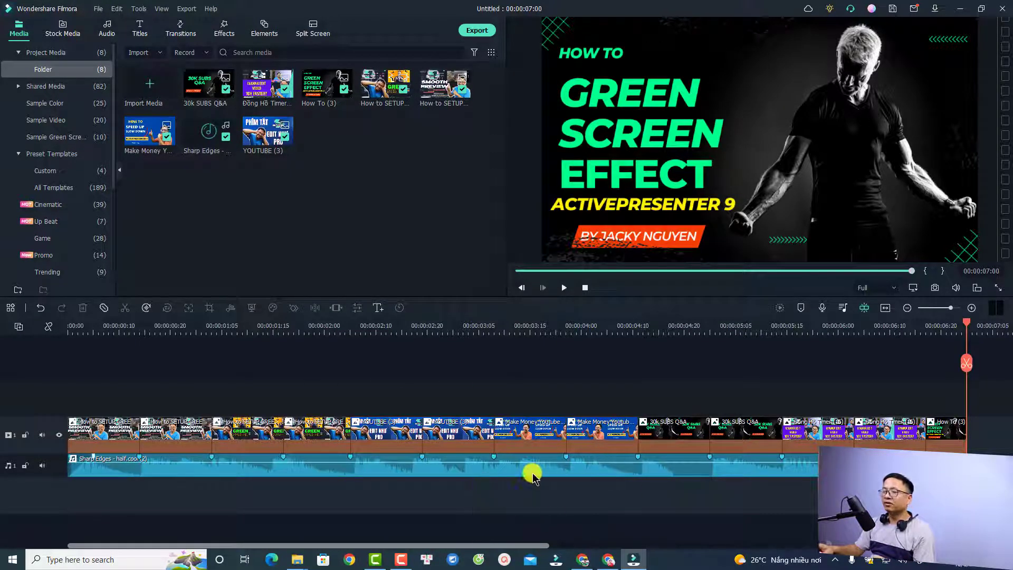
Delete all image clips and the audio clip from the timeline
key("ctrl+a")
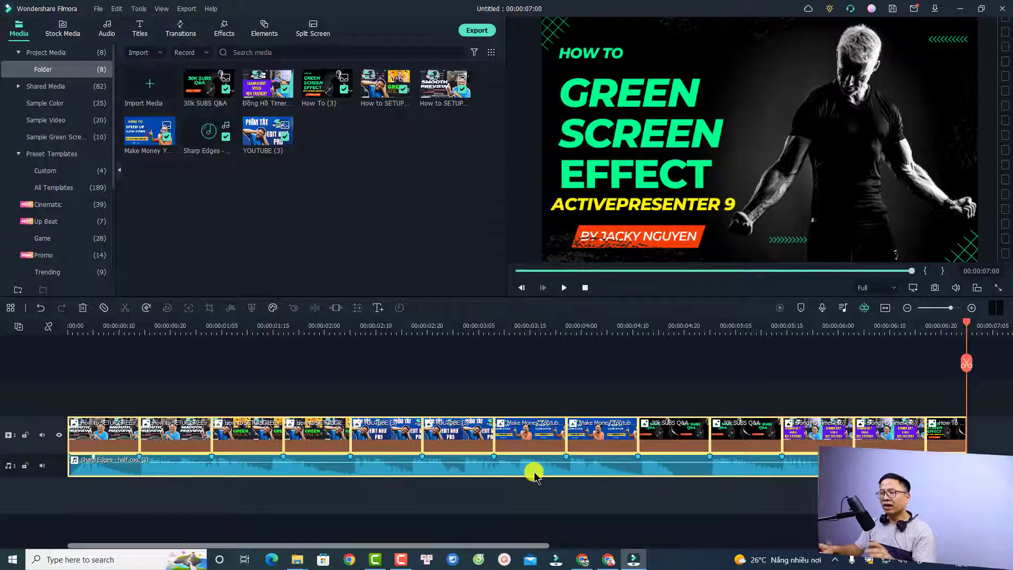
key("Delete")
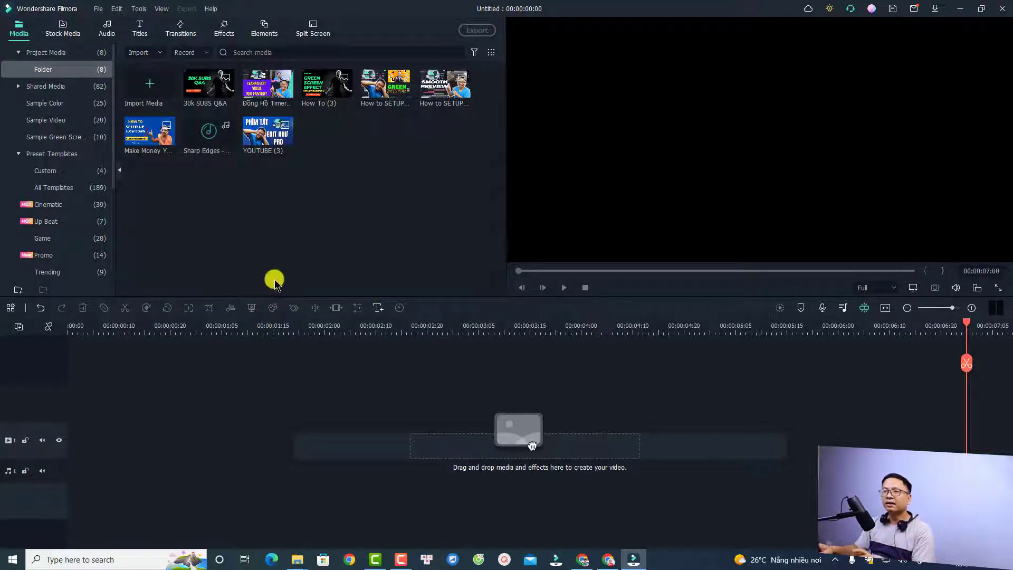
Run Beat Detection on the Sharp Edges - half.cool (2) audio and place it at the start of audio track 1
double_click(213, 137)
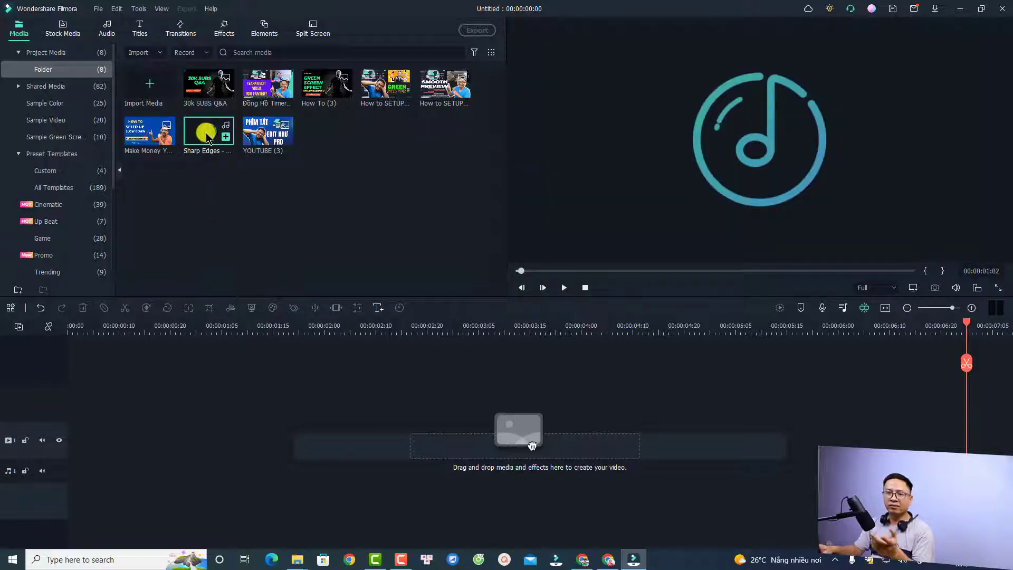
right_click(207, 135)
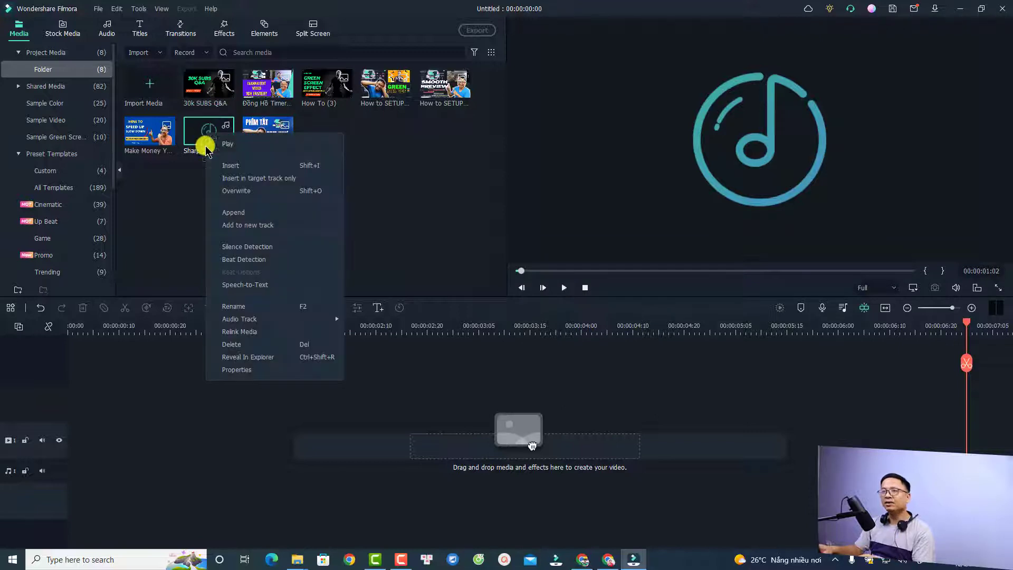
left_click(244, 260)
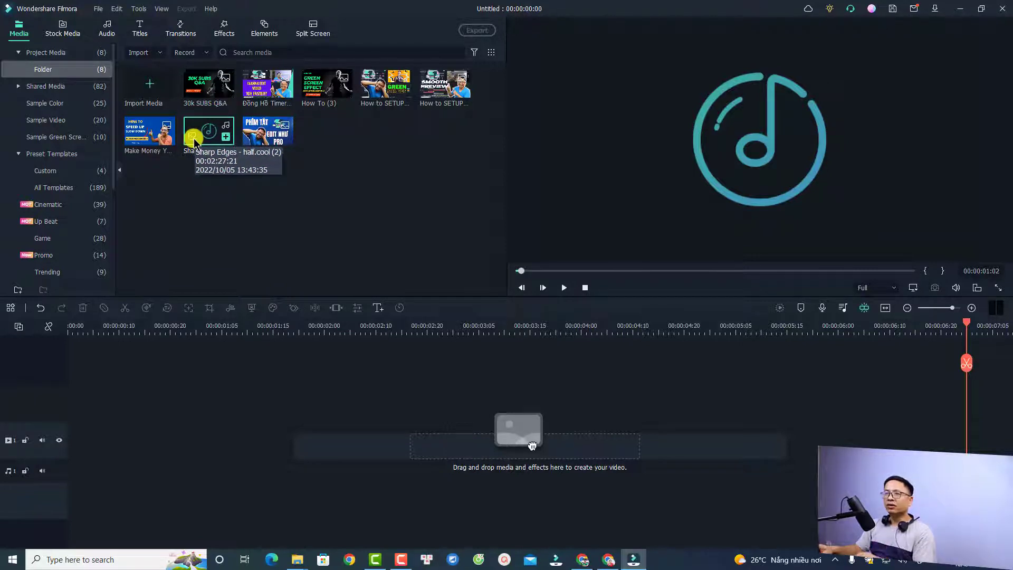
left_click_drag(197, 143, 482, 422)
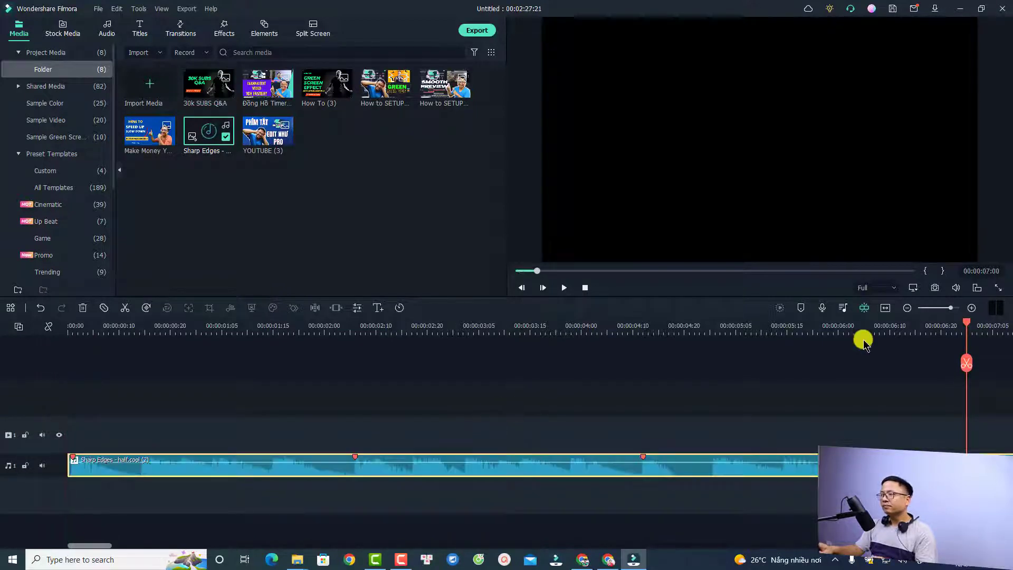
scroll(676, 403, "down", 5)
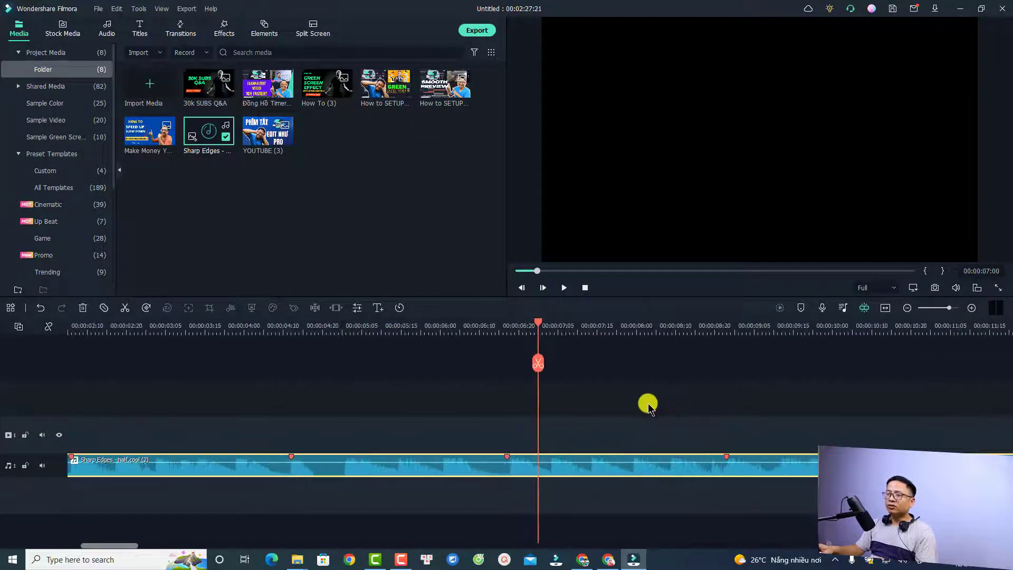
Rerun Beat Detection on the Sharp Edges audio with a highlight offset of 2 beats and without restricting markers to highlight beats
scroll(613, 412, "down", 1)
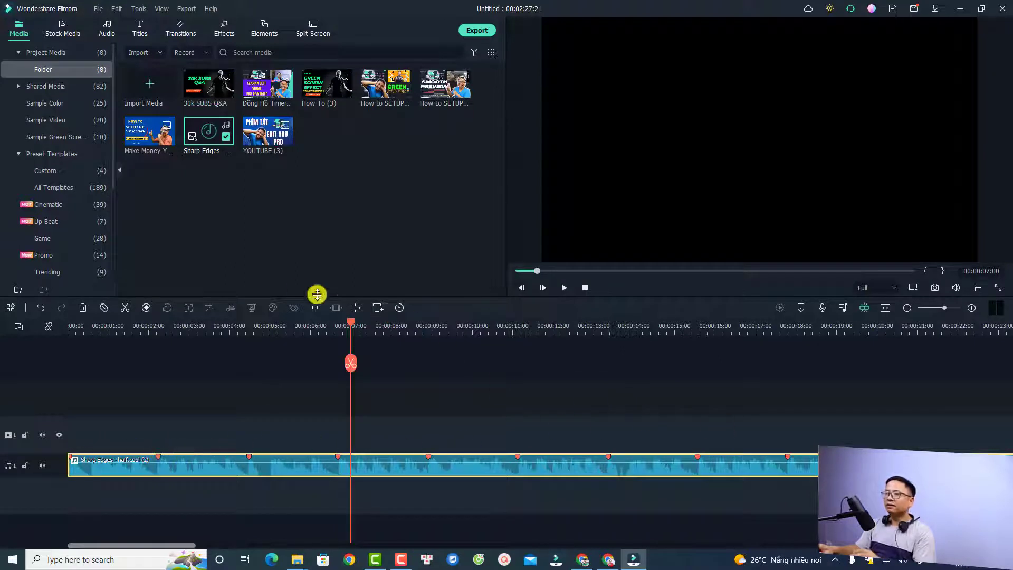
right_click(209, 140)
left_click(235, 272)
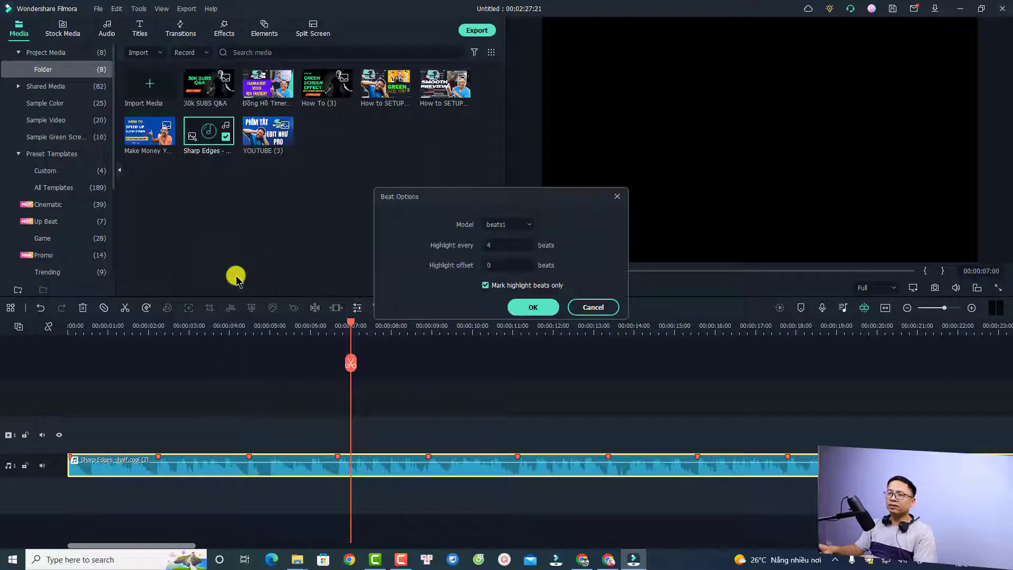
left_click(492, 266)
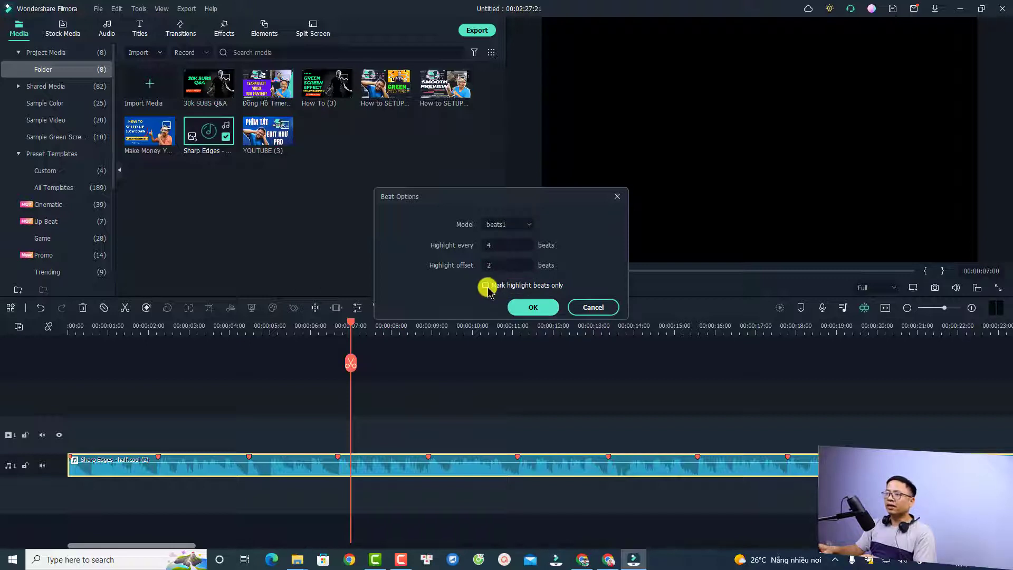
left_click(486, 285)
left_click(530, 307)
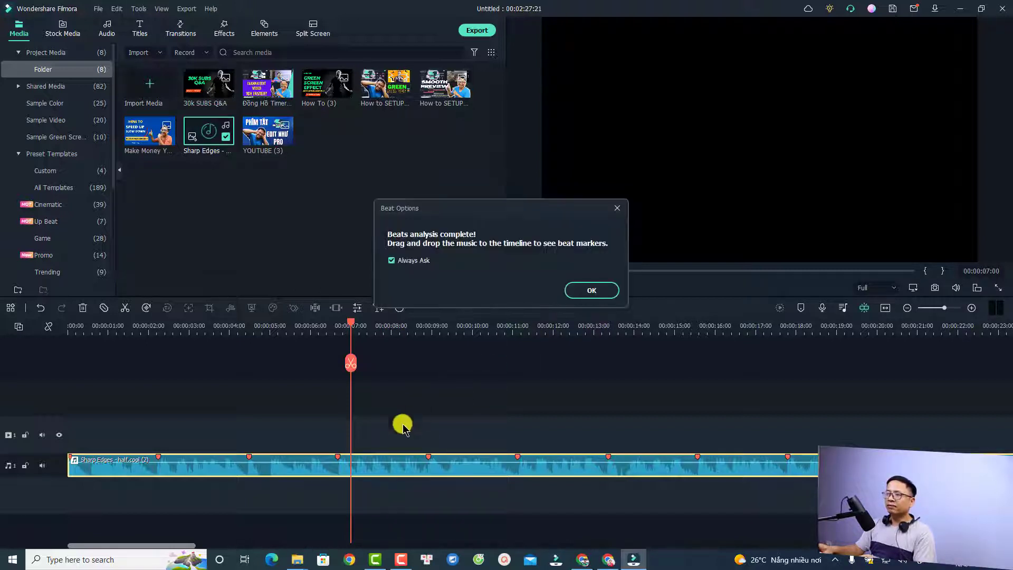
left_click(605, 289)
Delete the audio clip from the timeline and place the re-analyzed Sharp Edges audio at the start of audio track 1
left_click_drag(519, 411, 355, 524)
key("Delete")
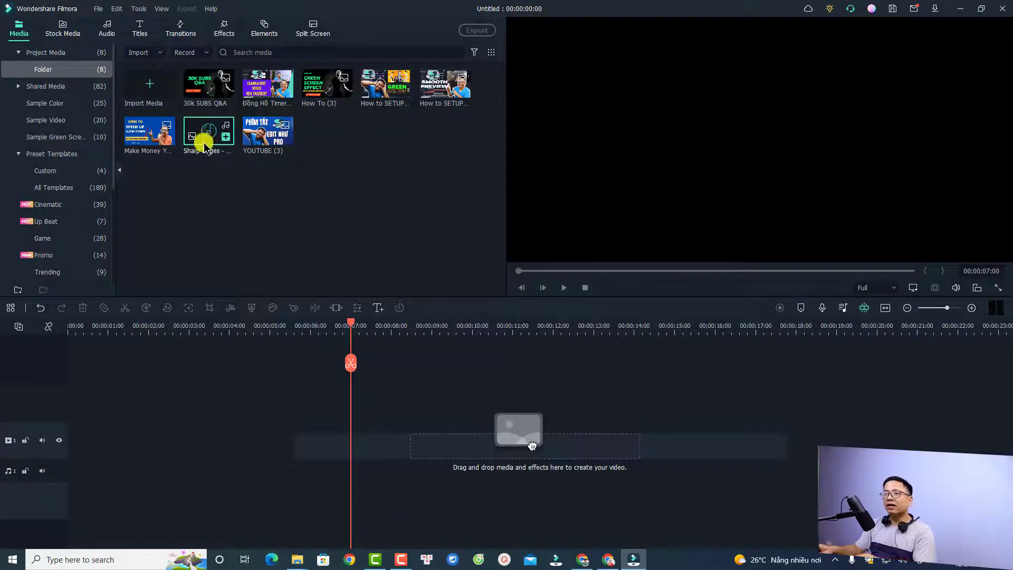
left_click_drag(532, 446, 56, 479)
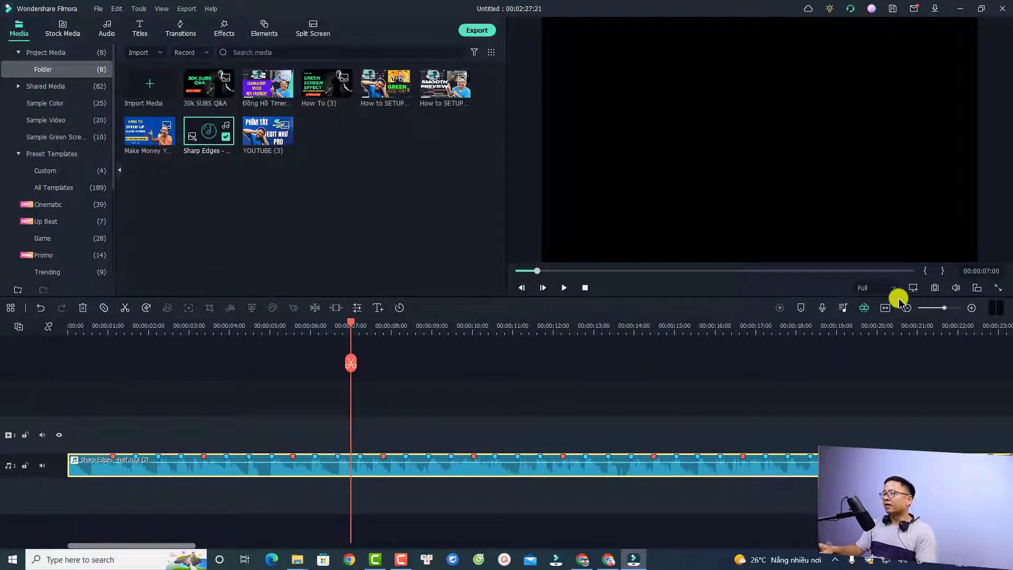
Examine the beat markers along the audio clip and play its opening from the start
left_click(885, 308)
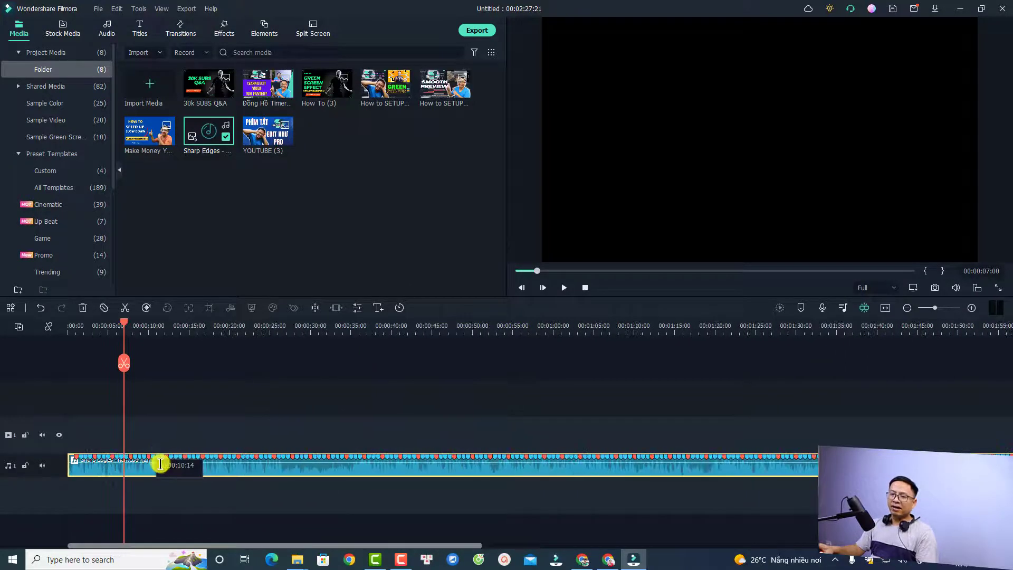
scroll(227, 438, "up", 5)
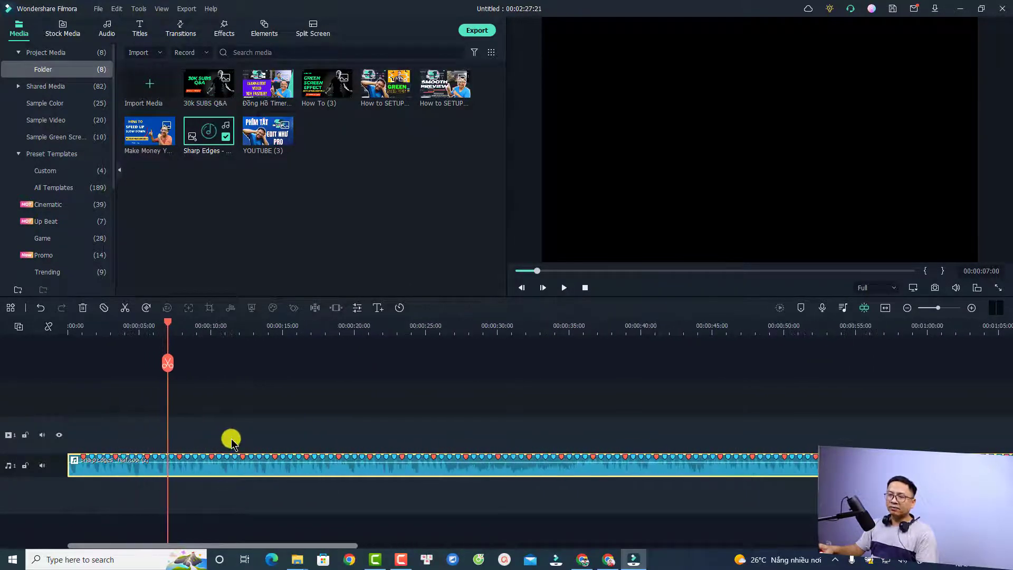
scroll(232, 439, "up", 4)
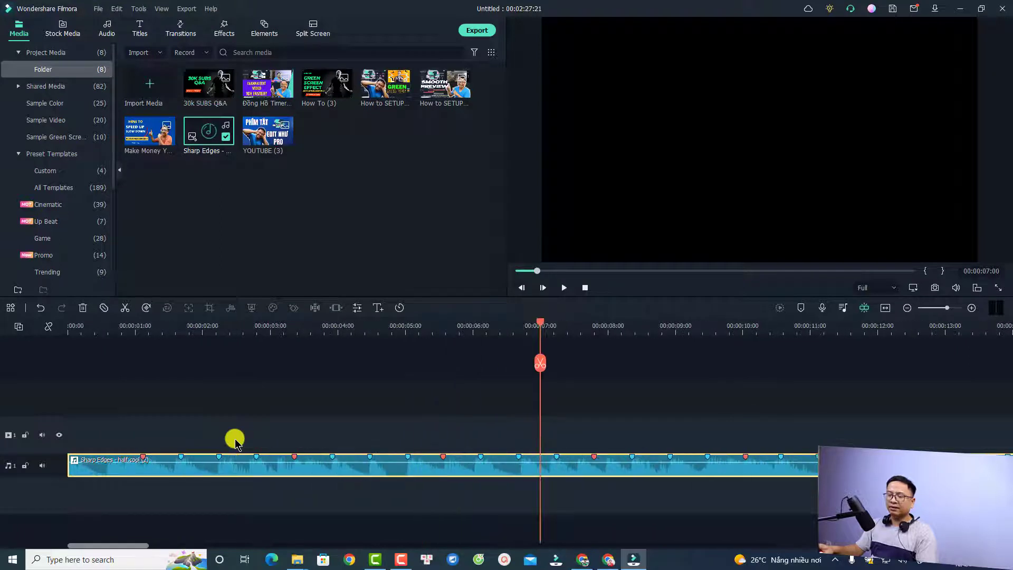
left_click(74, 327)
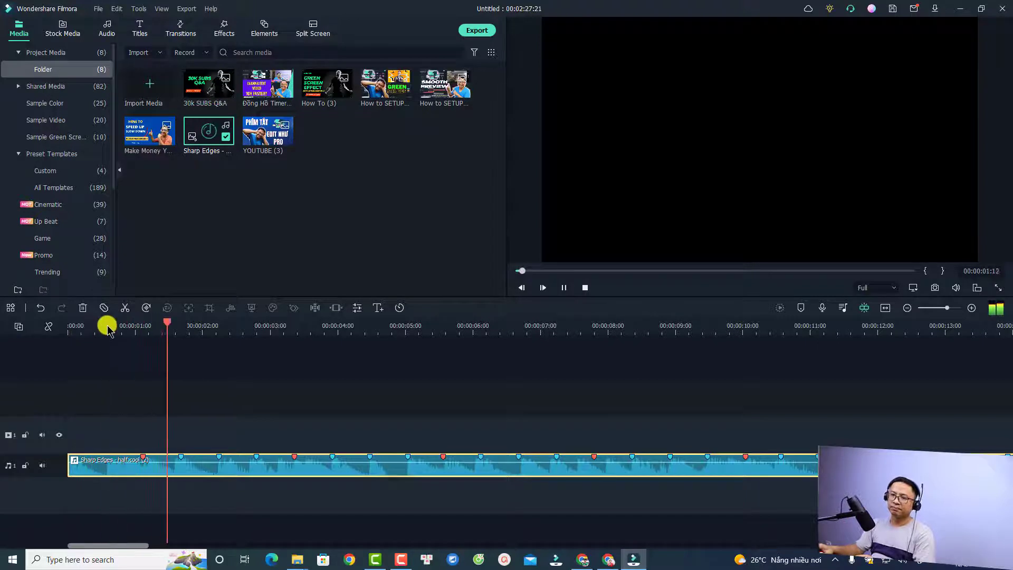
key("space")
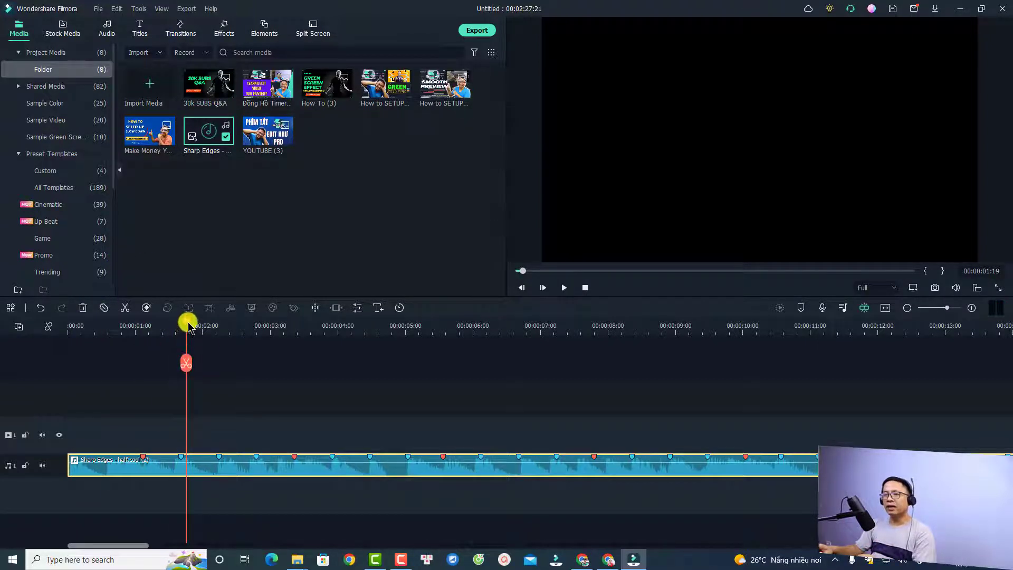
Place the YOUTUBE (3) image at the start of video track 1, trim its end to the beat marker at 00:00:01:17, and preview it
left_click_drag(188, 326, 183, 327)
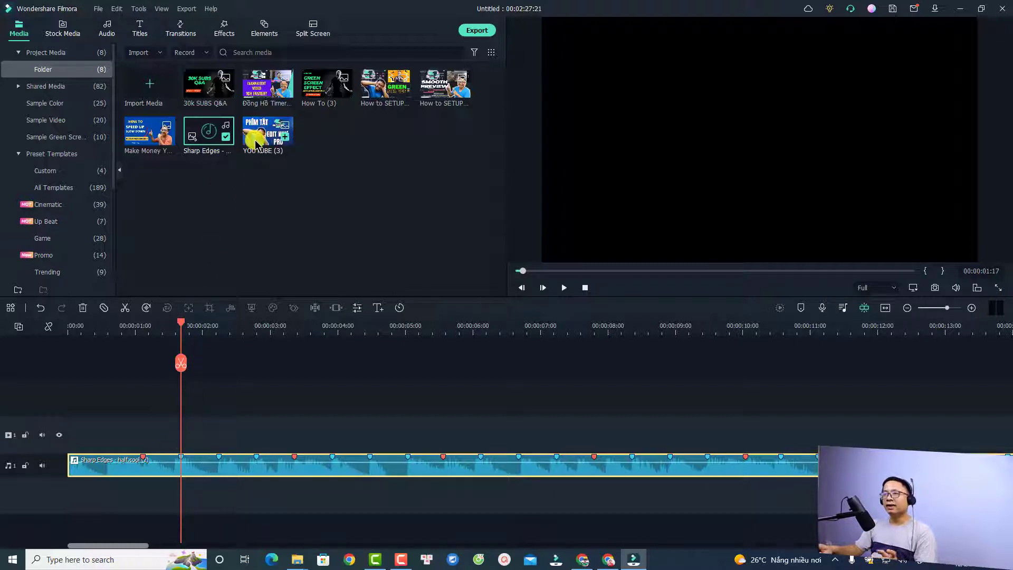
left_click_drag(257, 143, 45, 435)
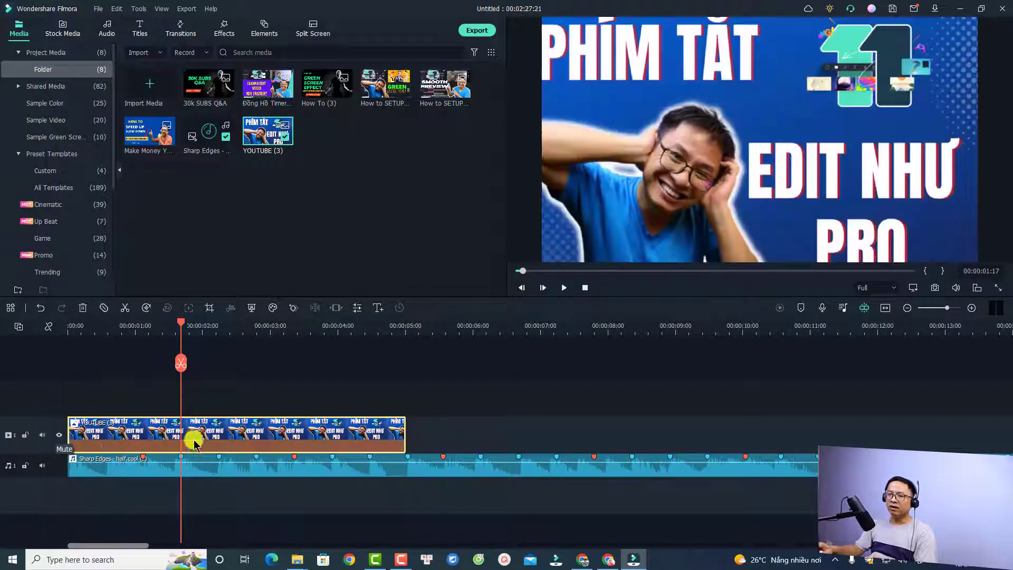
left_click_drag(404, 429, 180, 453)
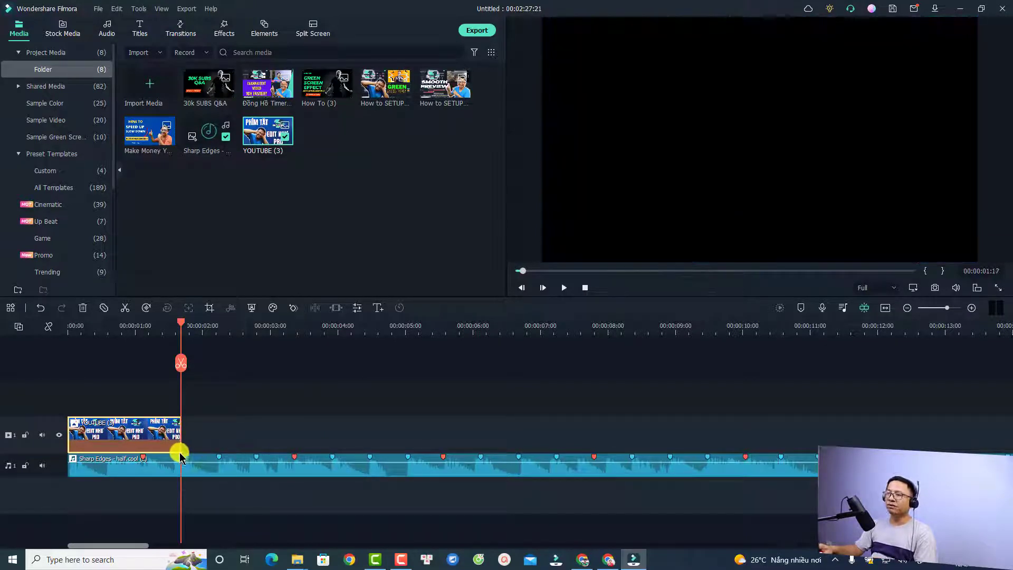
left_click(67, 332)
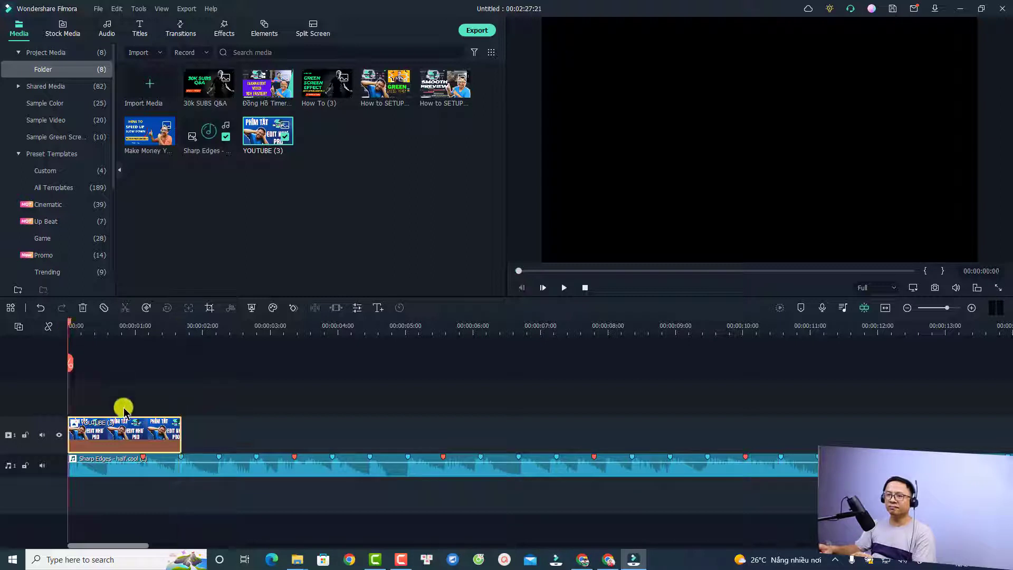
key("space")
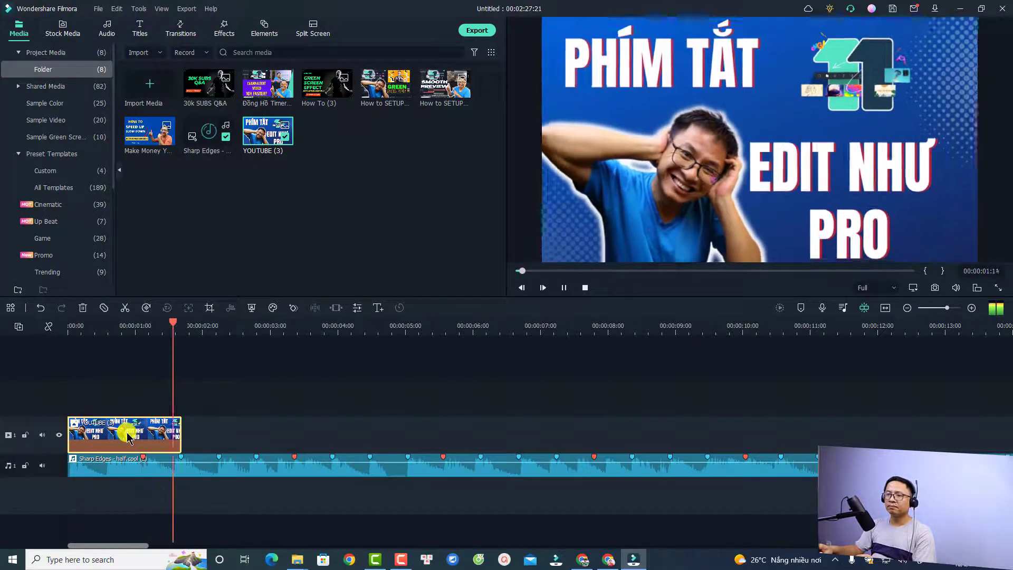
key("space")
Add the Đồng Hồ Timer image directly after the first image and play across the cut between them
left_click_drag(275, 86, 182, 430)
left_click(102, 338)
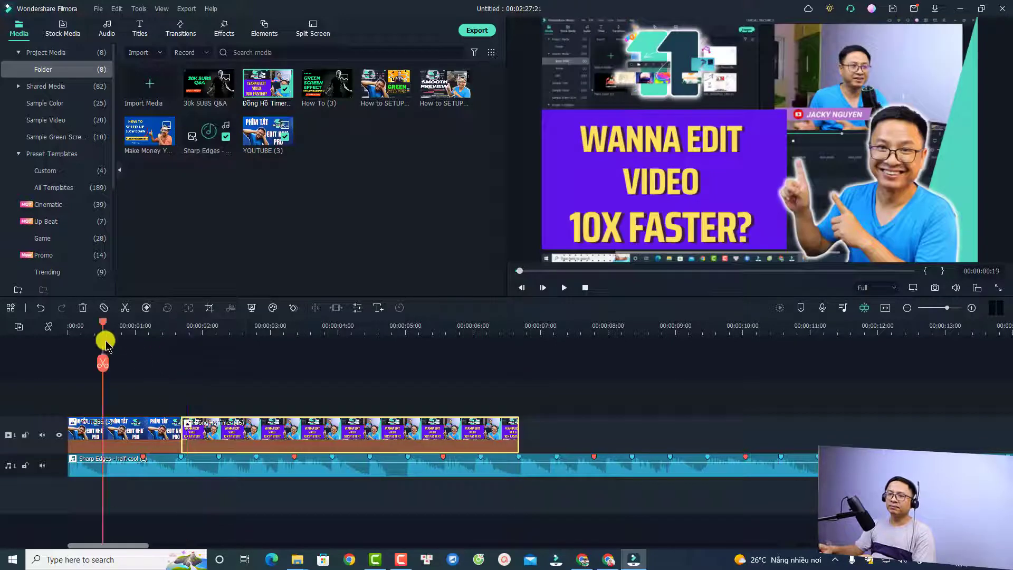
key("space")
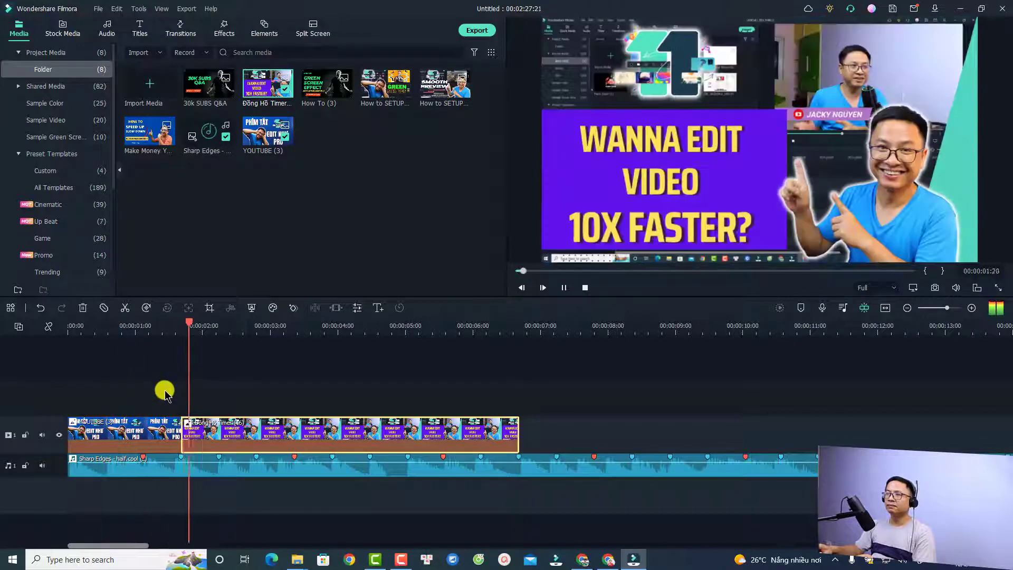
key("space")
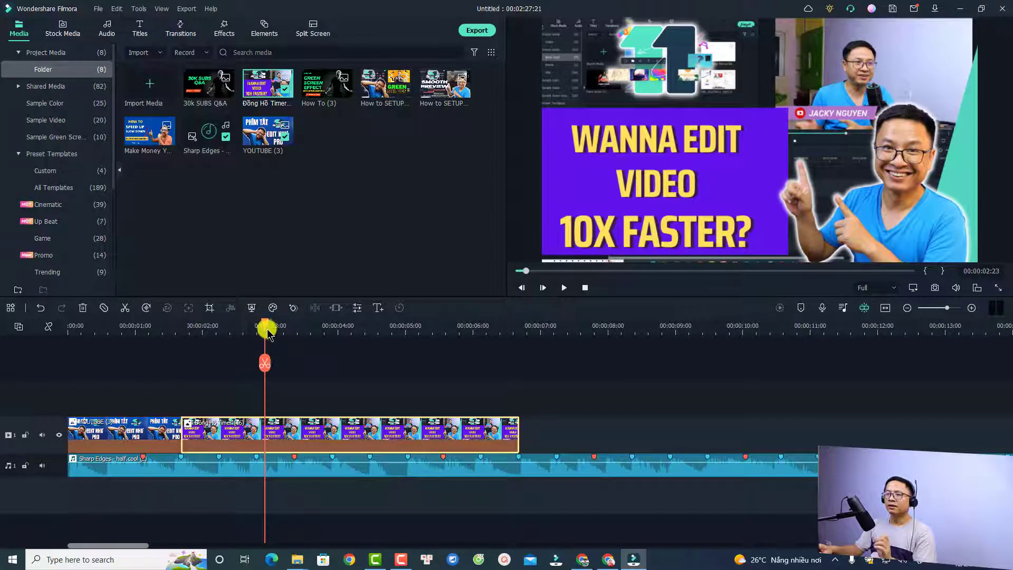
Delete both image clips from video track 1, keeping the audio clip
left_click_drag(266, 330, 156, 355)
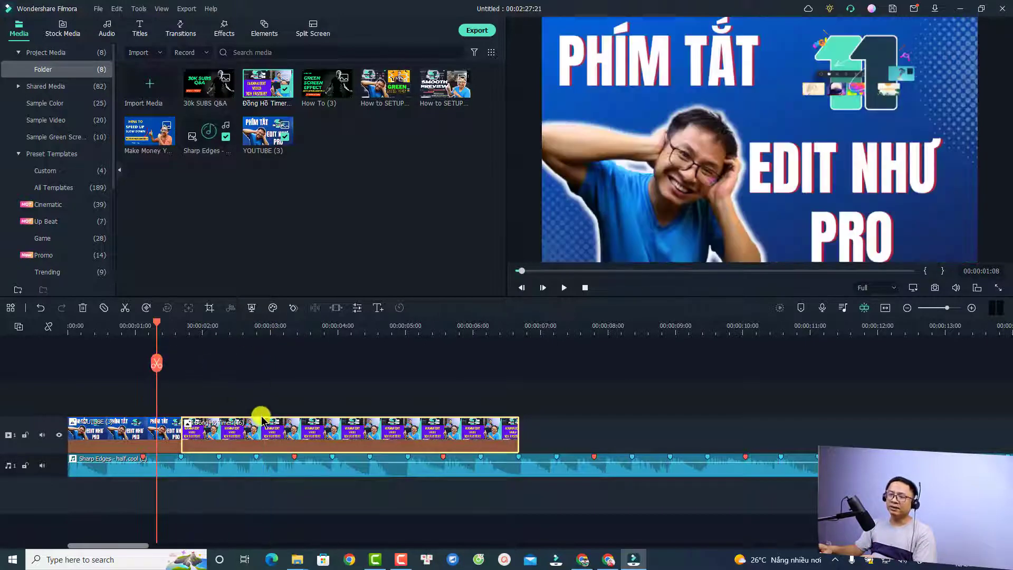
left_click_drag(267, 376, 118, 442)
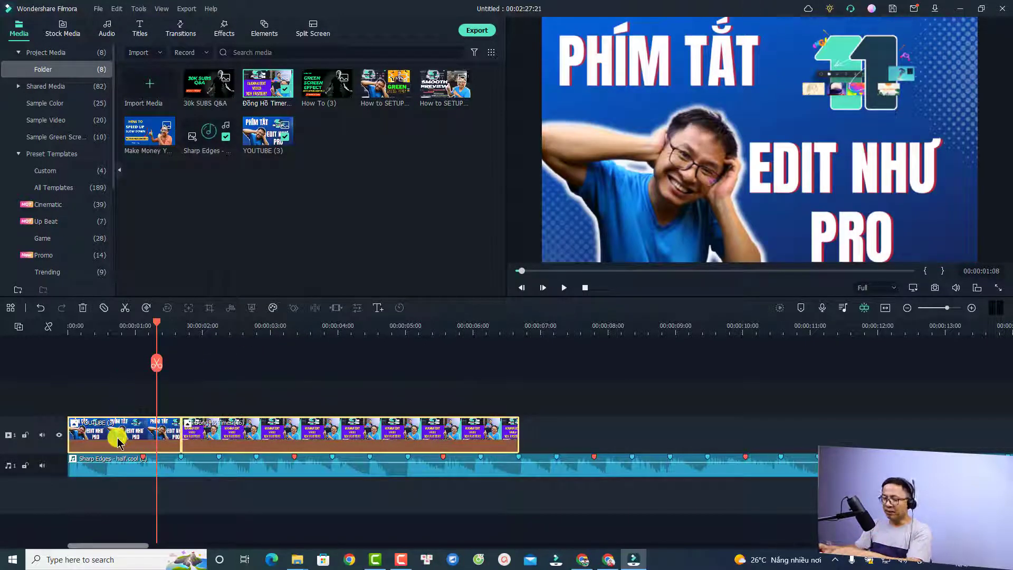
key("Delete")
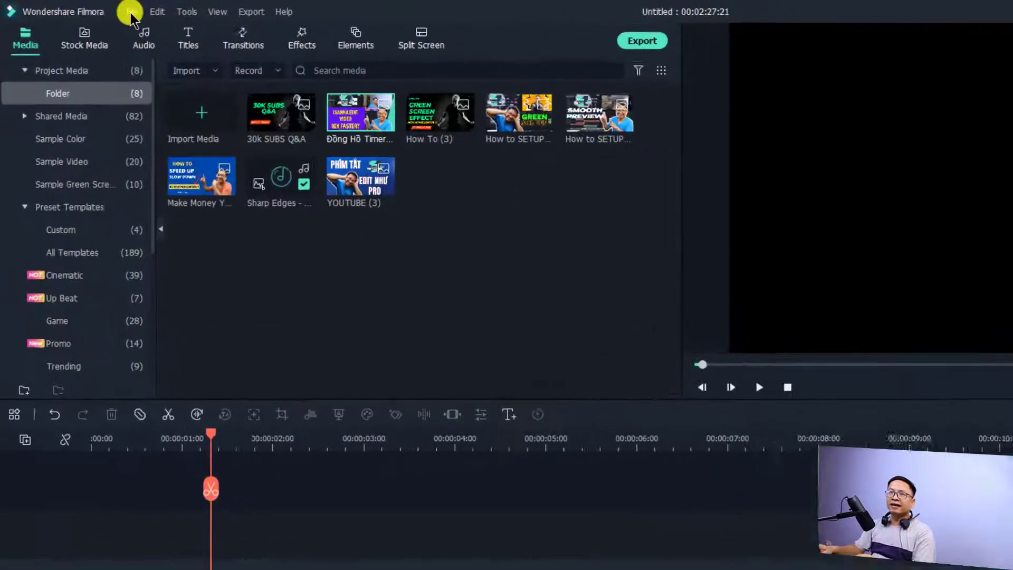
Set the default photo duration to 1.00 seconds in the editing preferences
left_click(135, 13)
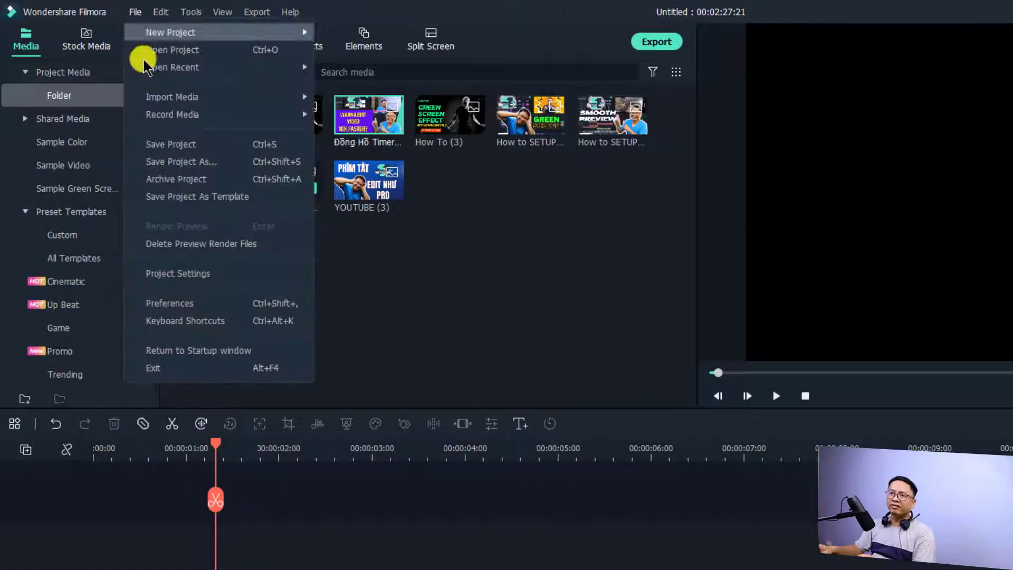
left_click(177, 301)
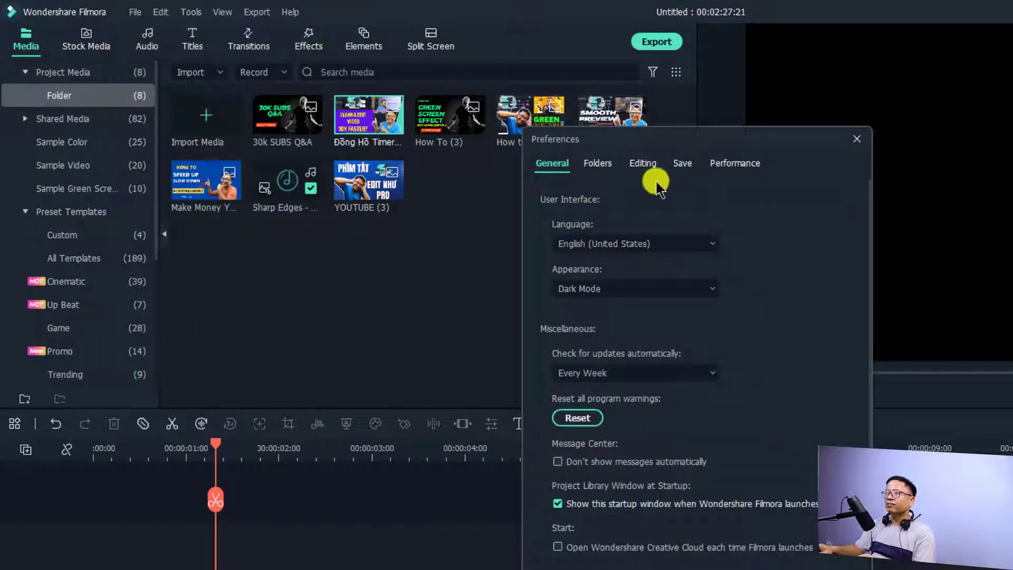
left_click(641, 163)
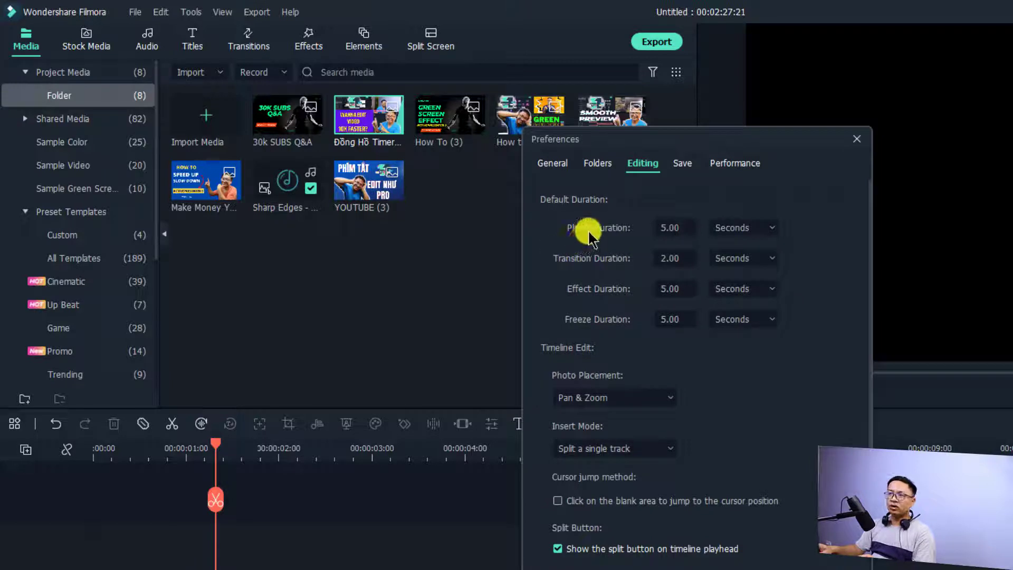
left_click(673, 228)
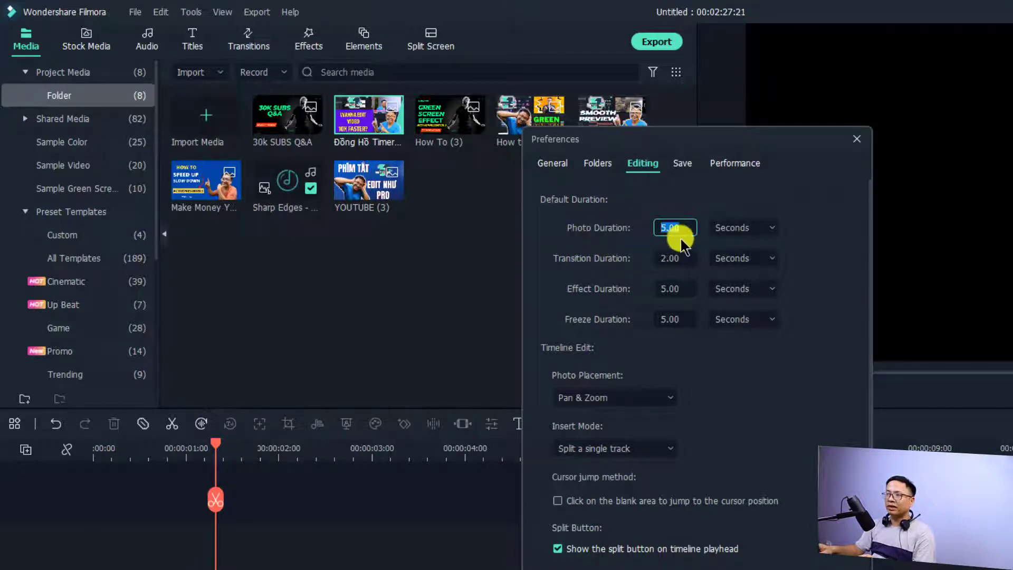
type("1")
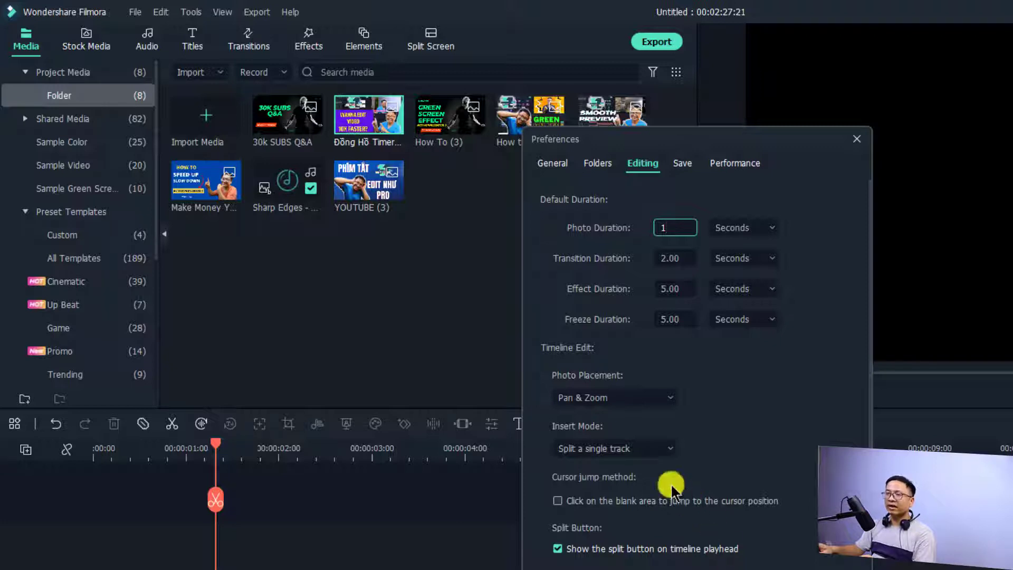
left_click(669, 398)
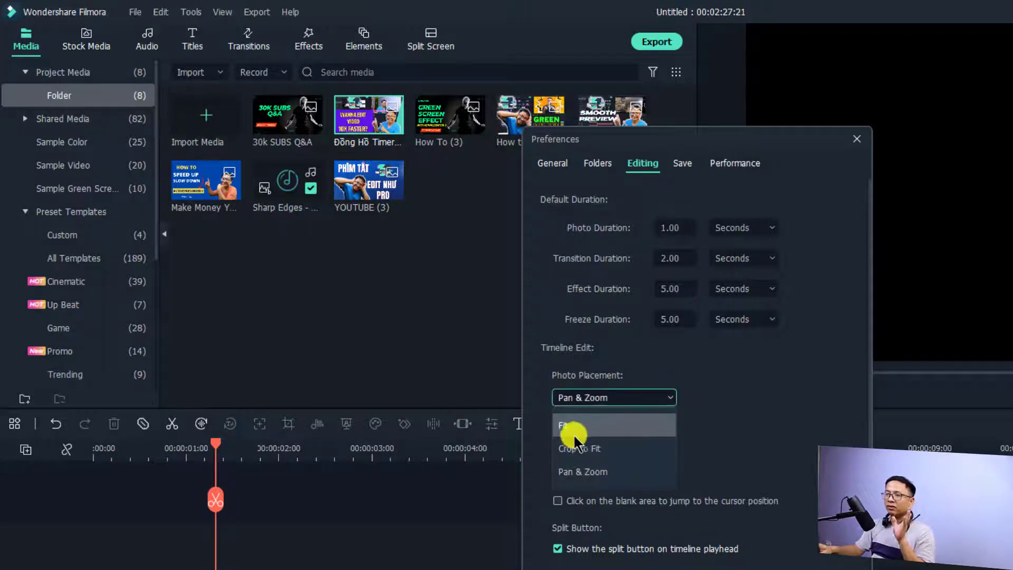
left_click(581, 399)
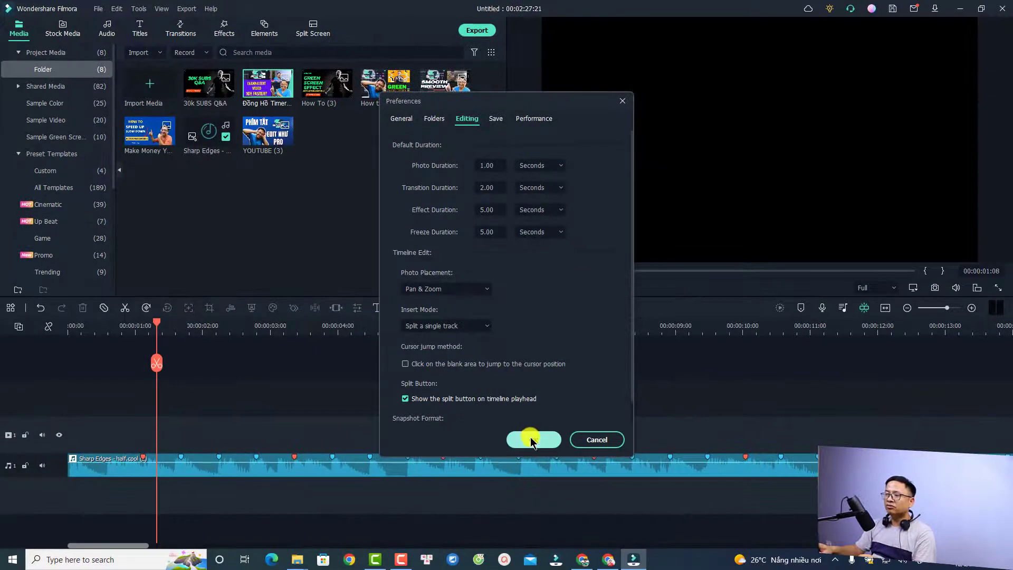
left_click(531, 439)
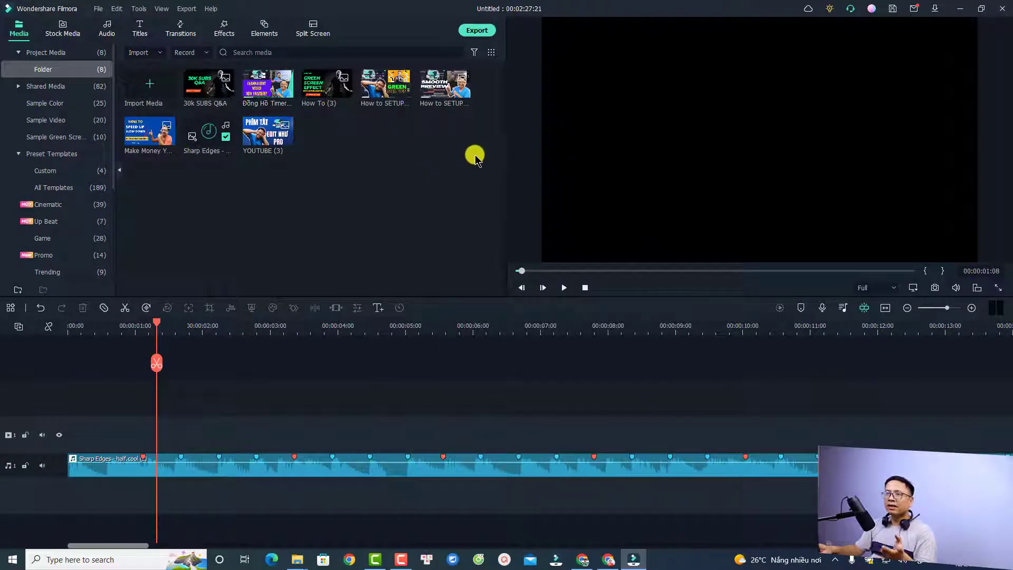
Place all seven images from the project folder in sequence at the start of video track 1
left_click_drag(483, 180, 132, 74)
double_click(202, 136)
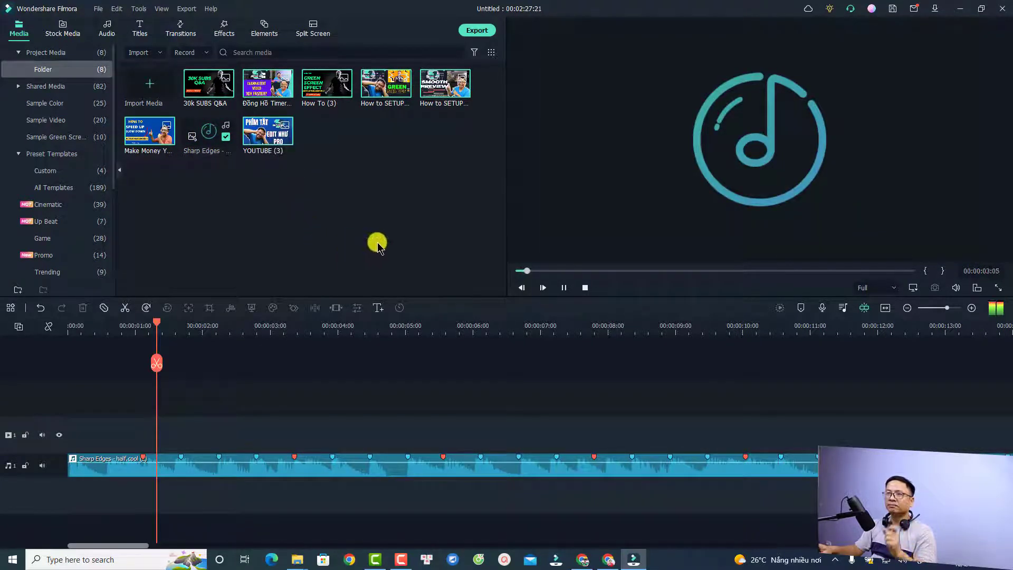
left_click(563, 287)
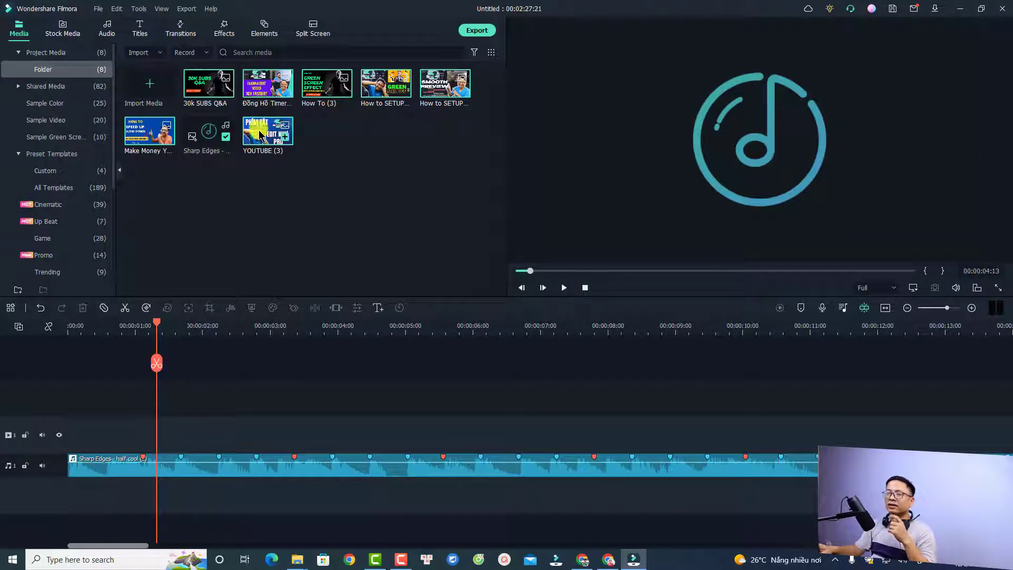
left_click_drag(258, 138, 51, 438)
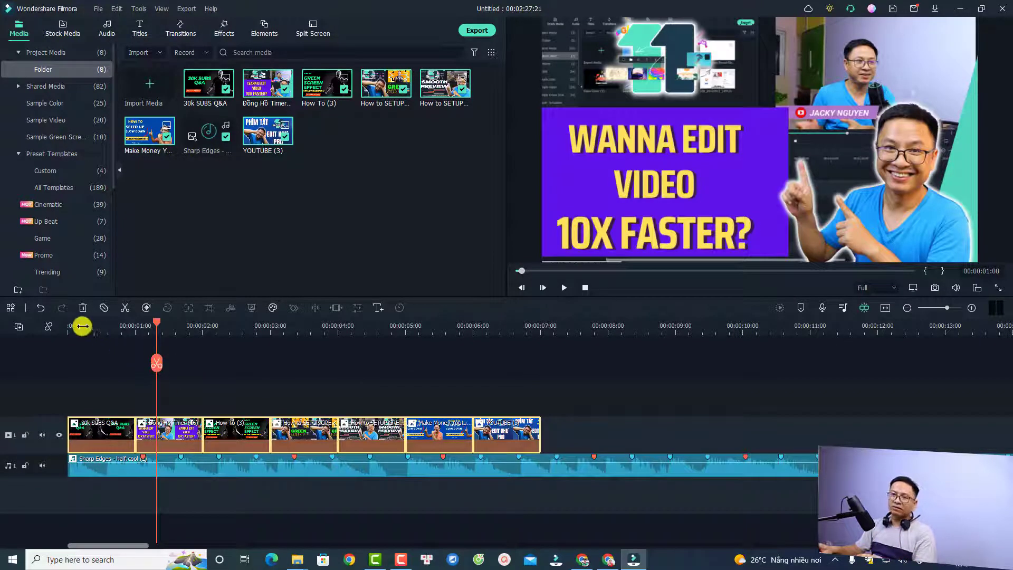
Play the image sequence with the music from the start of the timeline
left_click(69, 325)
left_click(118, 364)
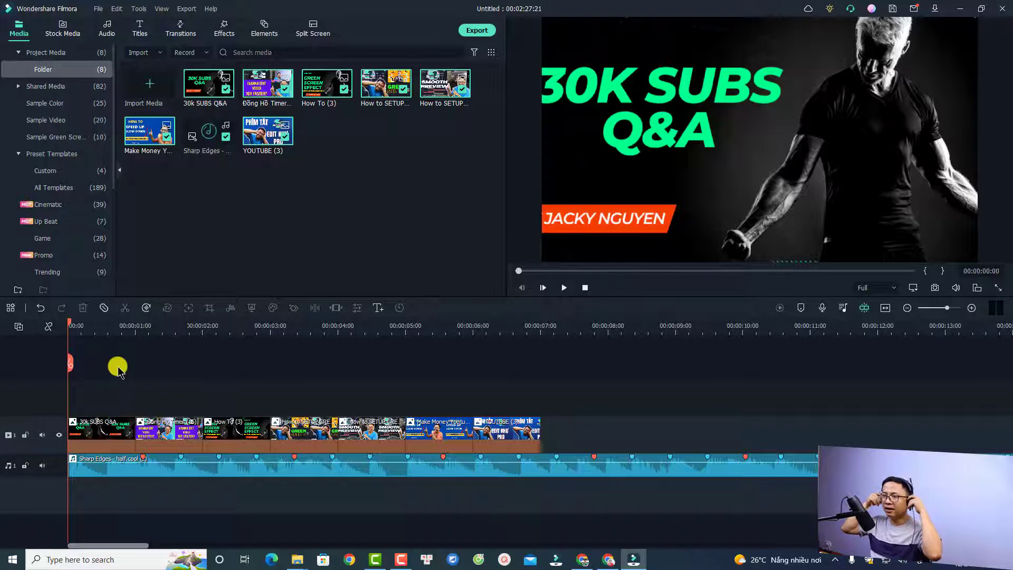
key("space")
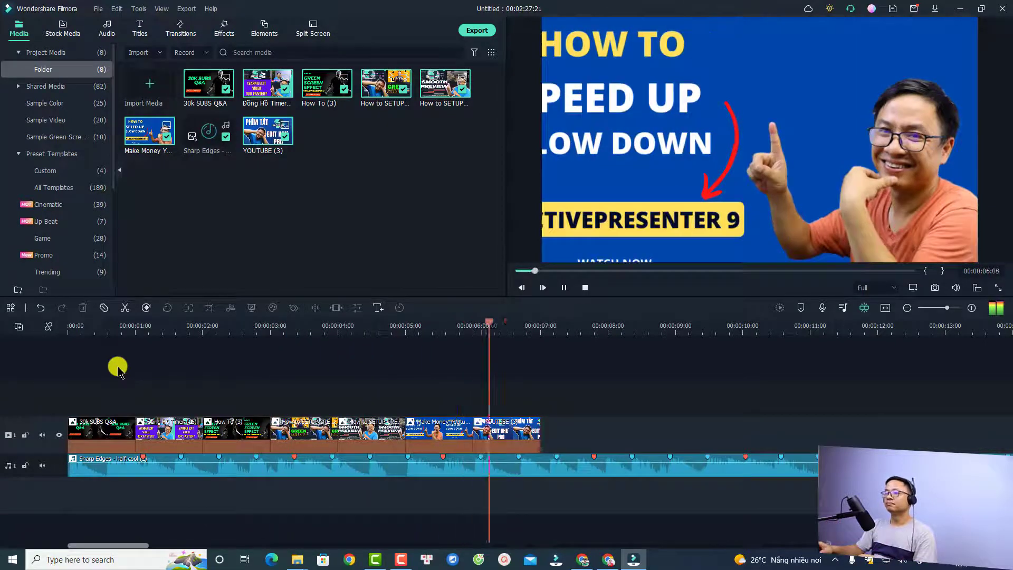
Stop playback, copy the seven image clips and paste them ten times in succession on video track 1, starting at 00:00:07:00
key("space")
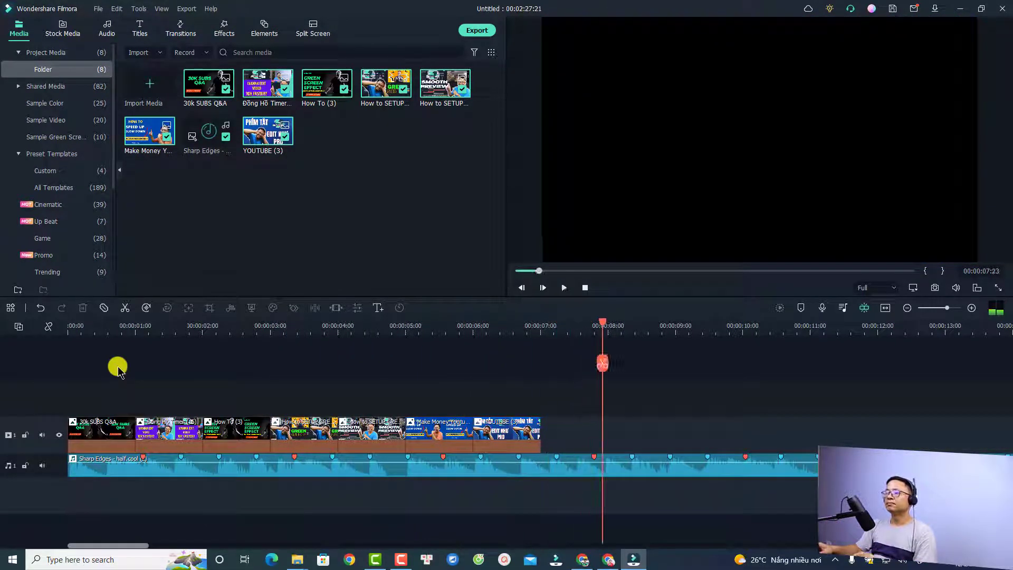
left_click_drag(549, 398, 72, 442)
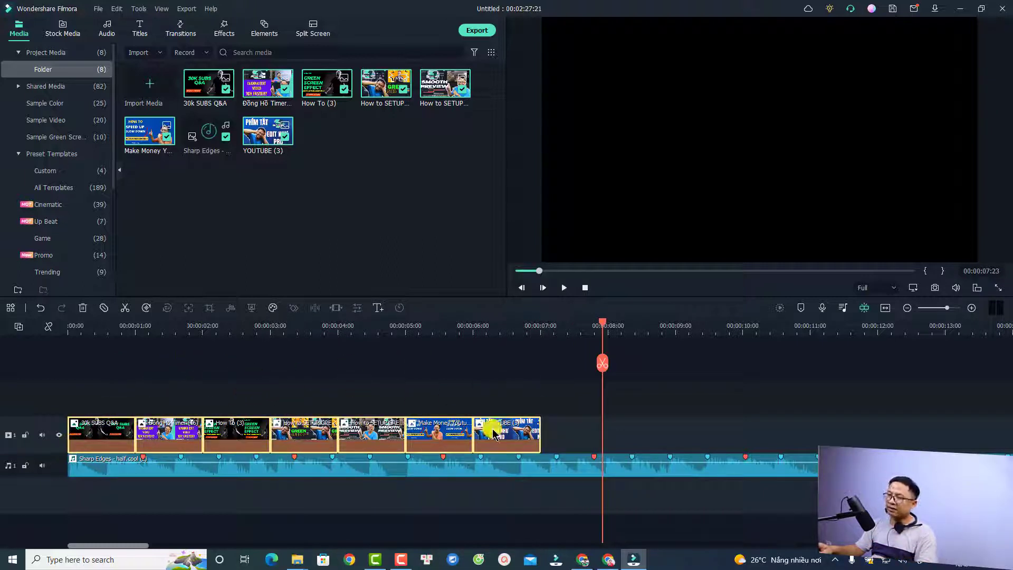
left_click_drag(605, 327, 539, 328)
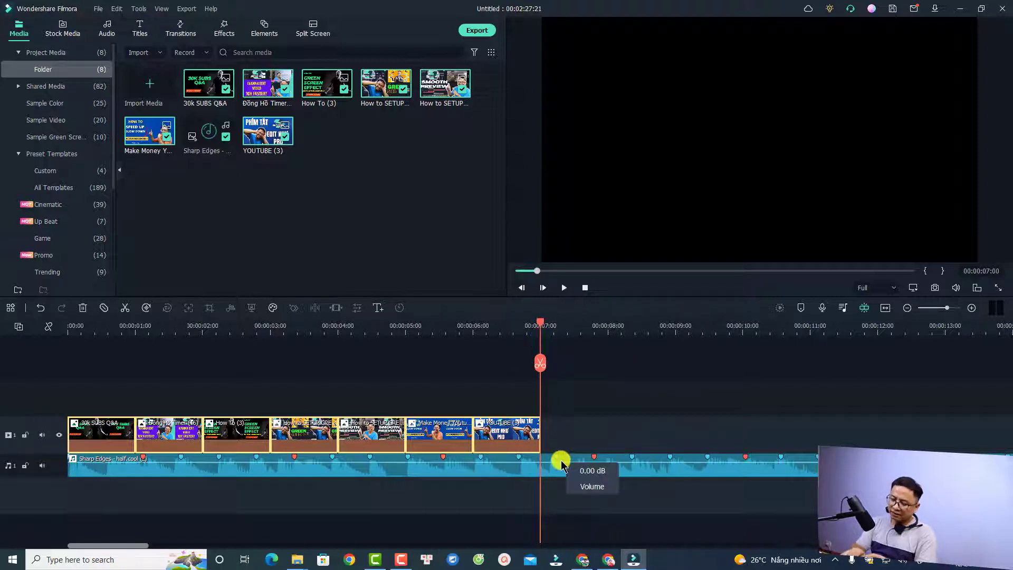
key("ctrl+v")
key("ctrl+v")
key("ctrl+v")
key("ctrl+v")
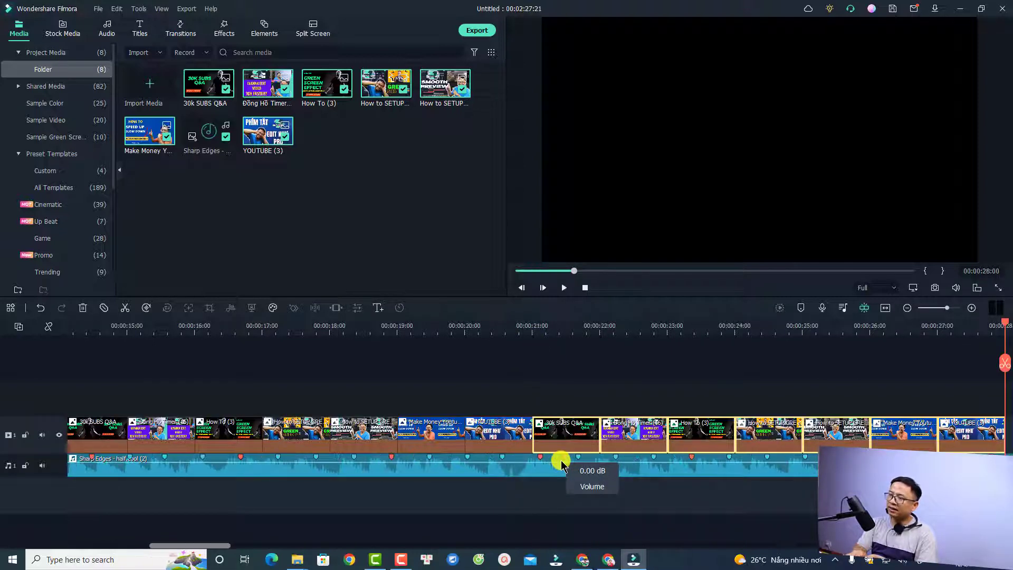
key("ctrl+v")
key("ctrl+v")
key("ctrl+v")
key("ctrl+v")
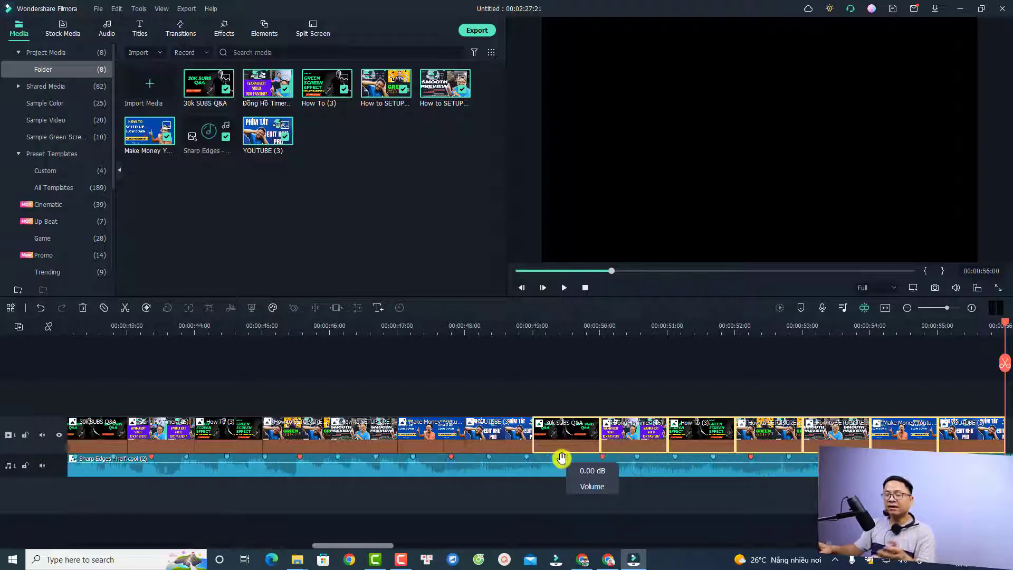
key("ctrl+v")
key("ctrl+v")
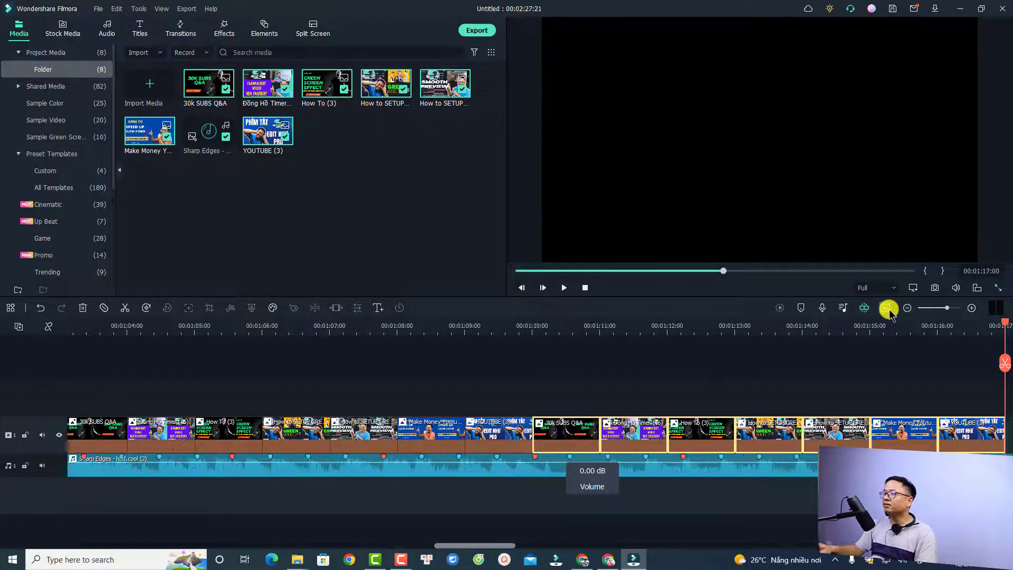
Fit the whole timeline in view and play the extended image sequence with the music from near the start
left_click(888, 308)
left_click(71, 329)
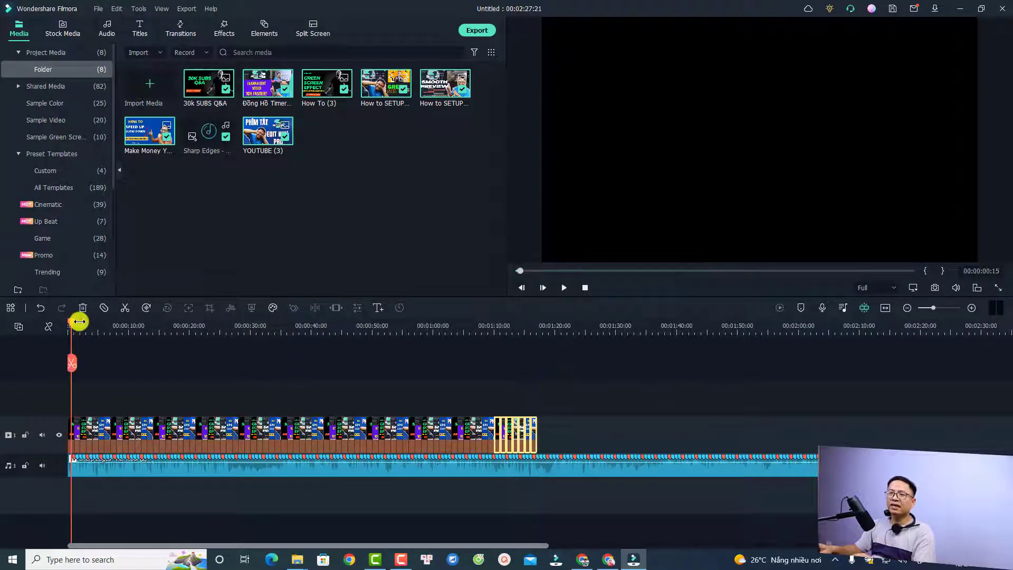
key("space")
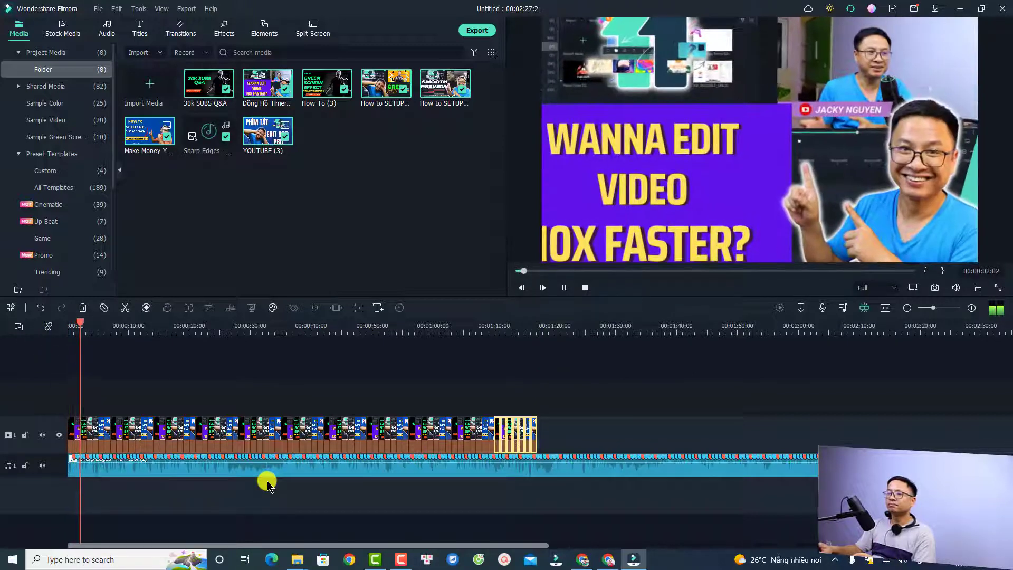
key("space")
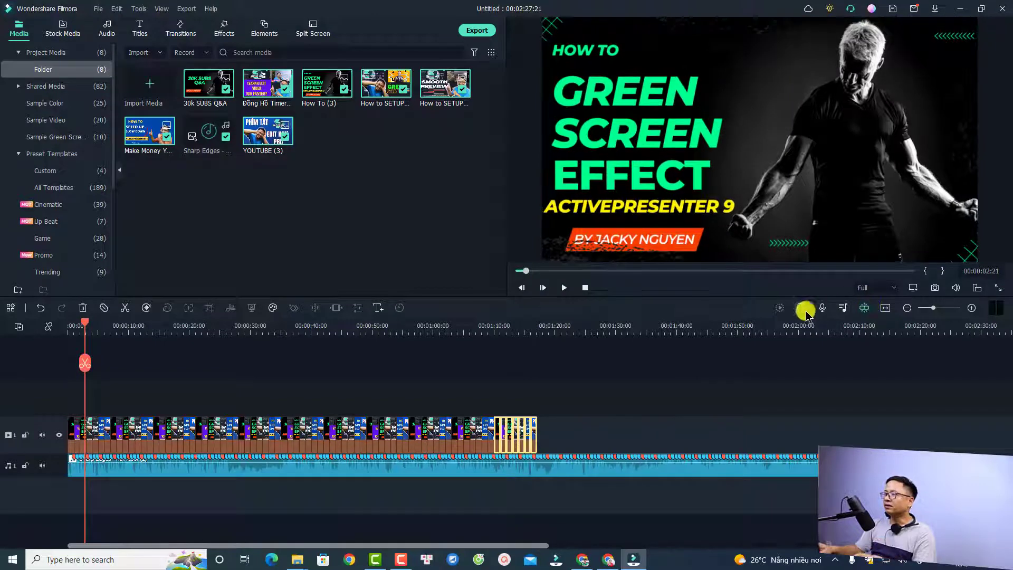
Clear the selection of the image clips and select the music clip on audio track 1
left_click(574, 372)
left_click_drag(589, 397, 45, 428)
left_click(317, 367)
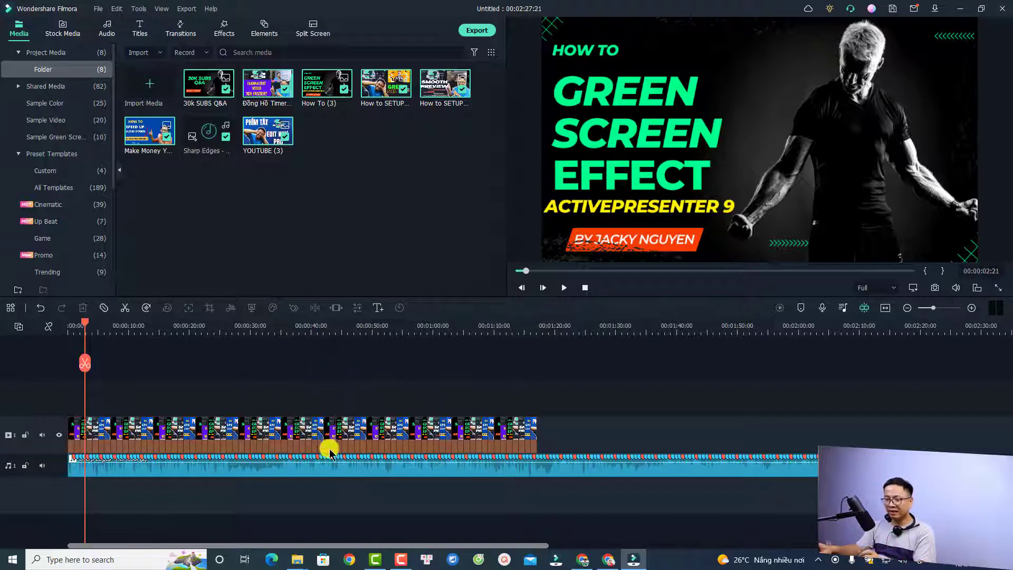
left_click(321, 468)
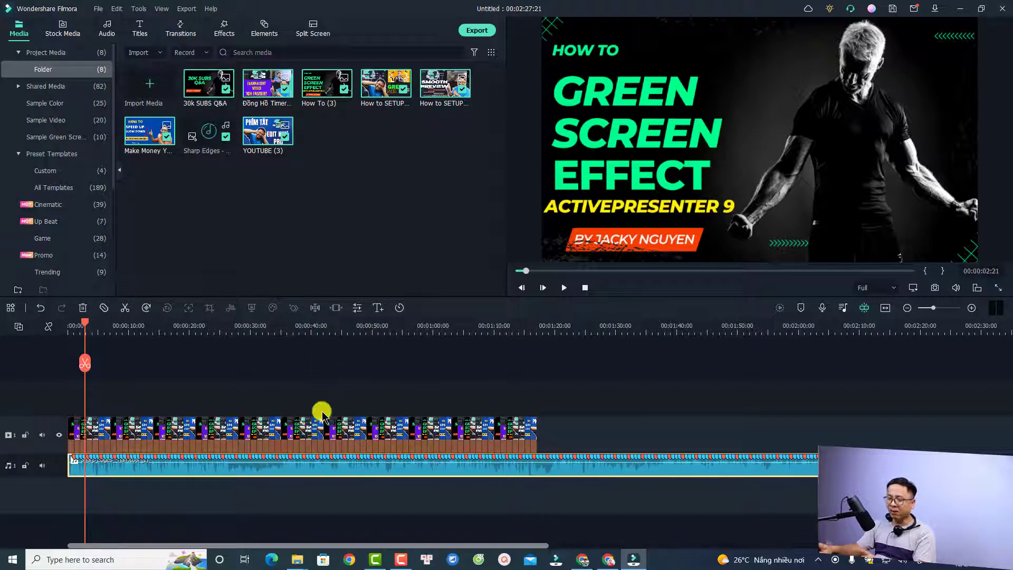